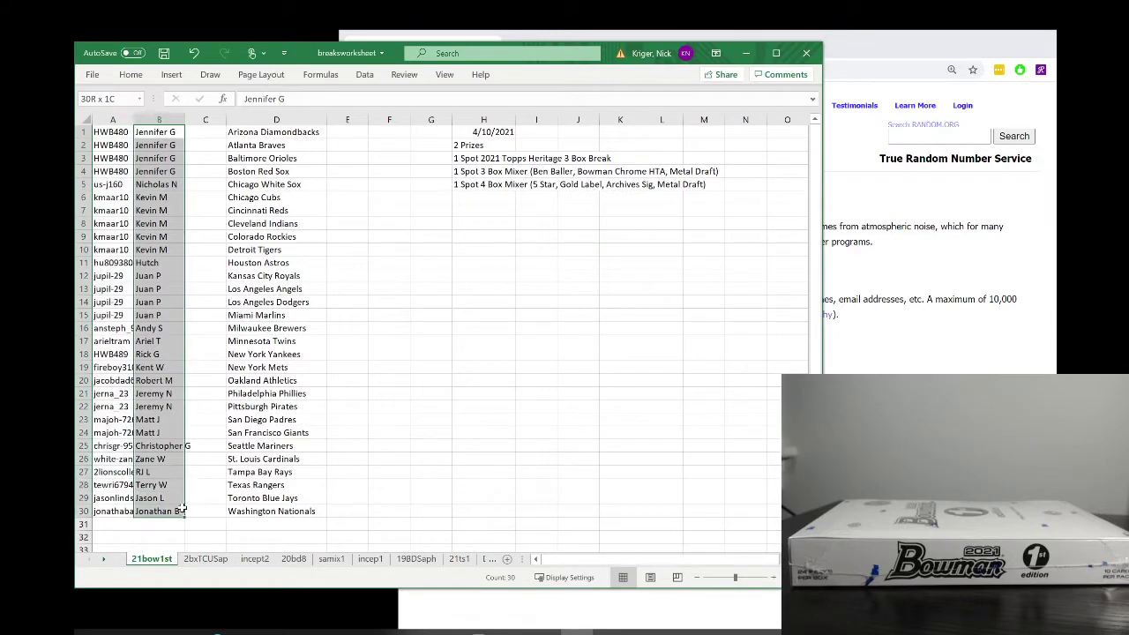
Copy the participant names in B1:B30 and paste them into the RANDOM.ORG List Randomizer item field in Chrome.
right_click(179, 511)
left_click(218, 152)
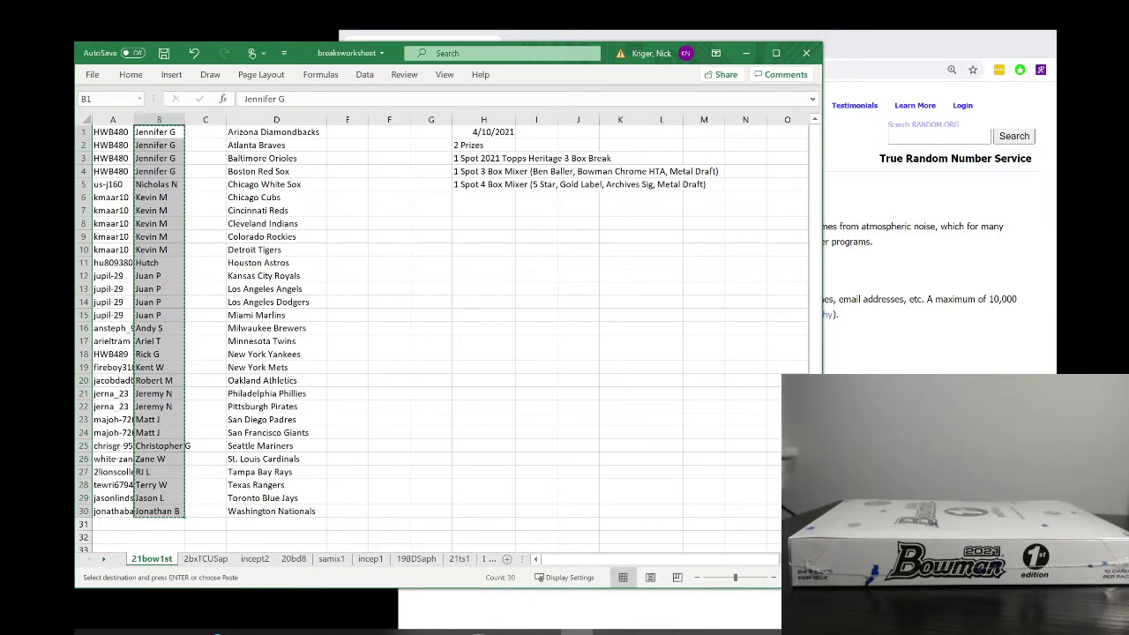
scroll(441, 339, "right", 1)
left_click(316, 631)
left_click(530, 370)
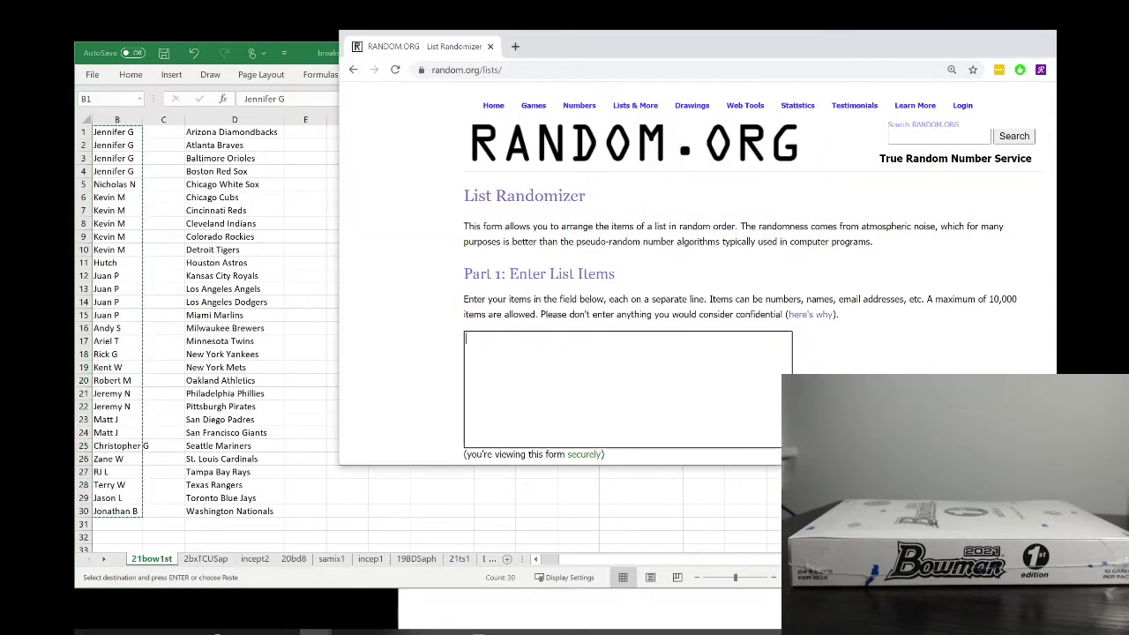
right_click(574, 361)
left_click(659, 460)
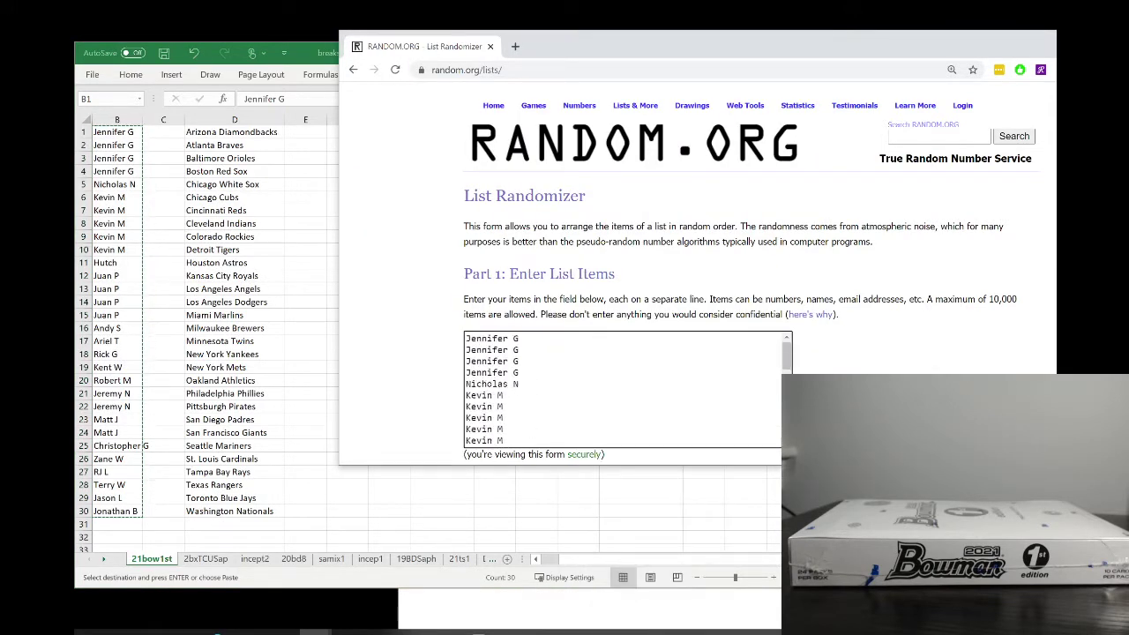
Randomize the list of participant names six times.
scroll(622, 390, "down", 3)
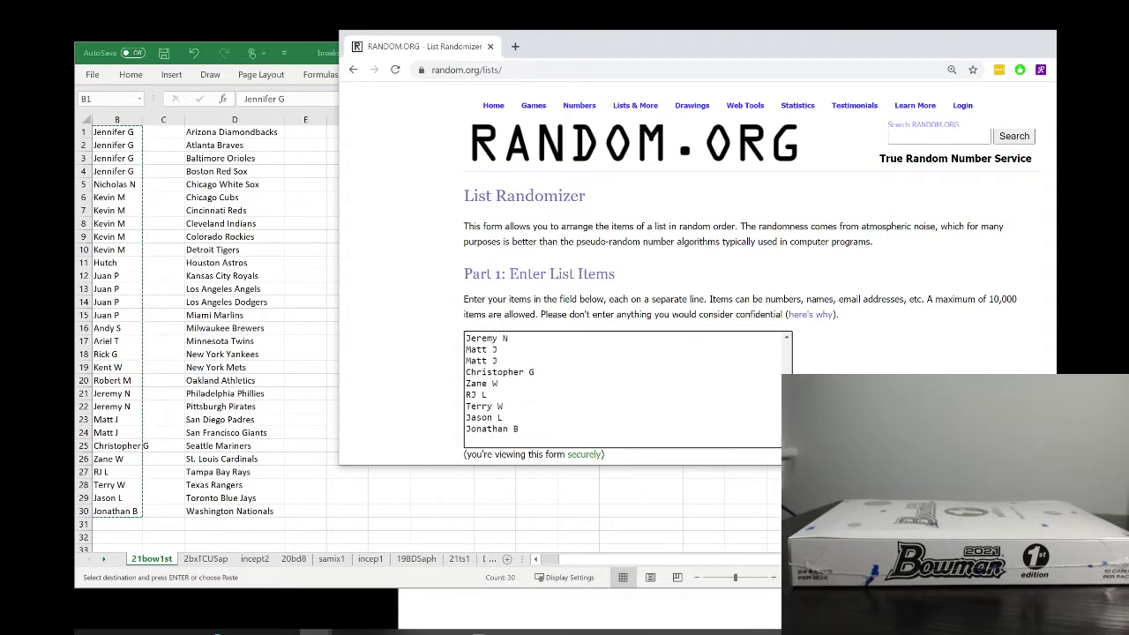
scroll(555, 469, "down", 3)
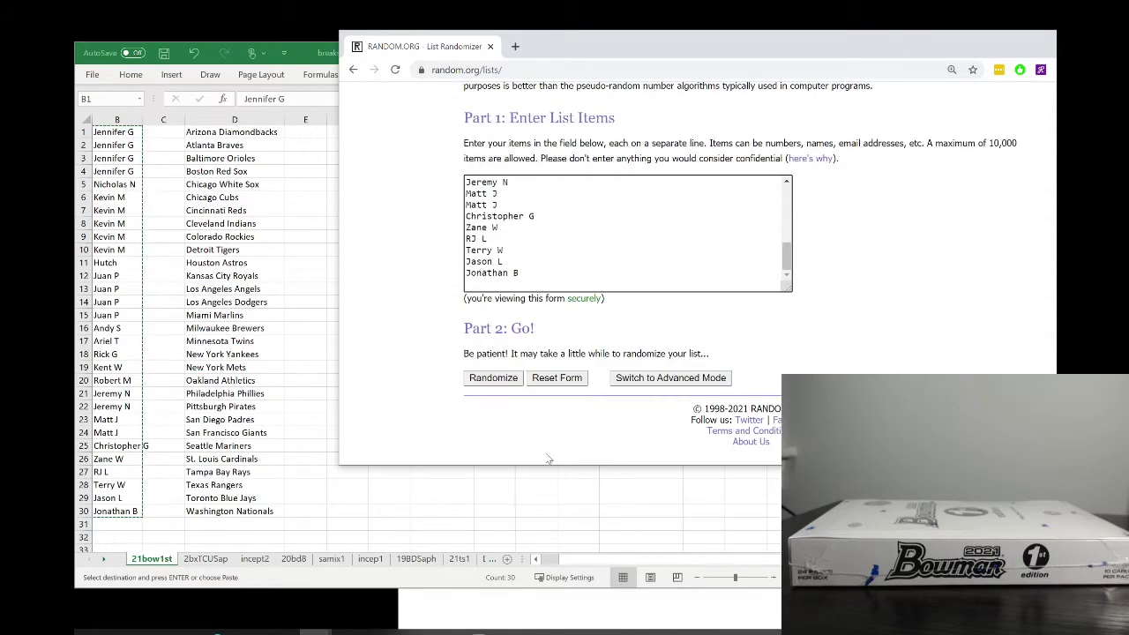
left_click(492, 379)
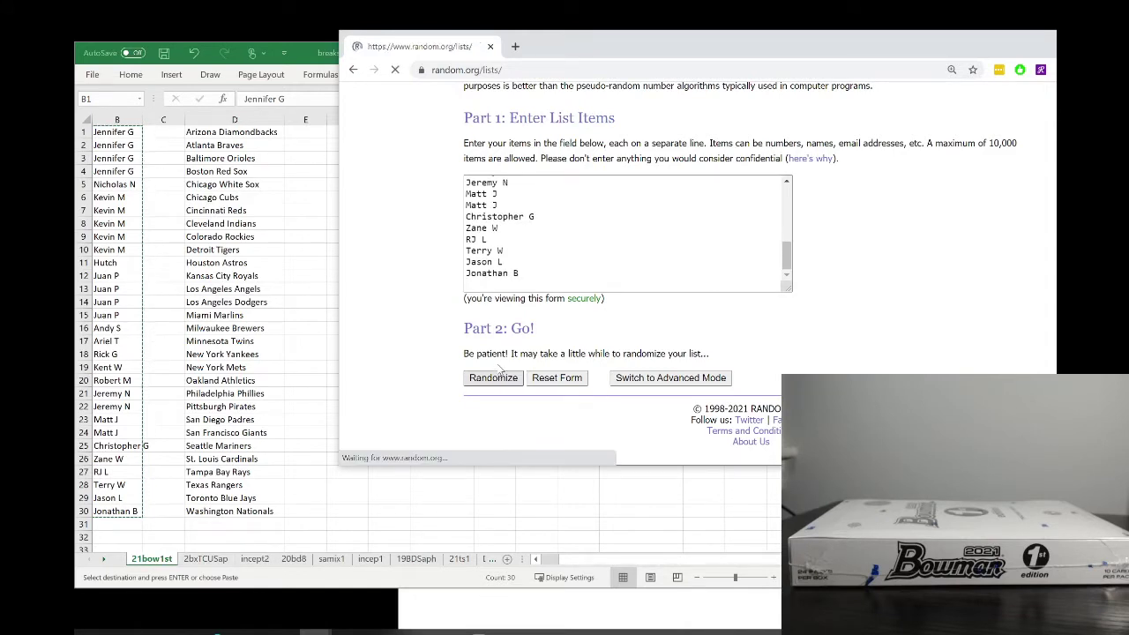
scroll(649, 305, "down", 5)
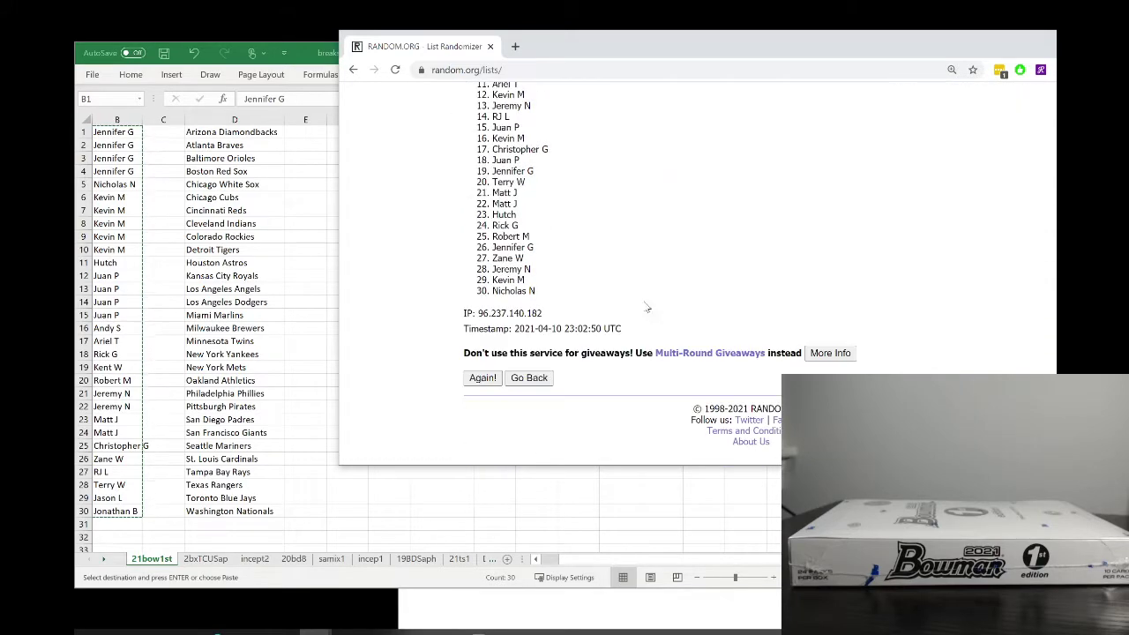
left_click(483, 378)
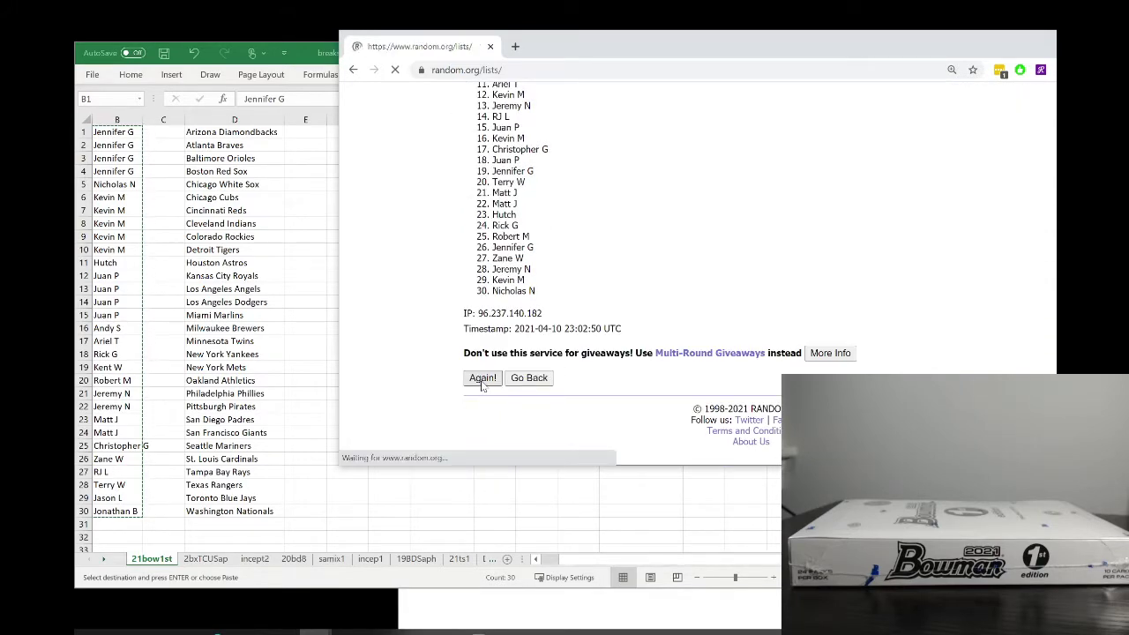
left_click(482, 415)
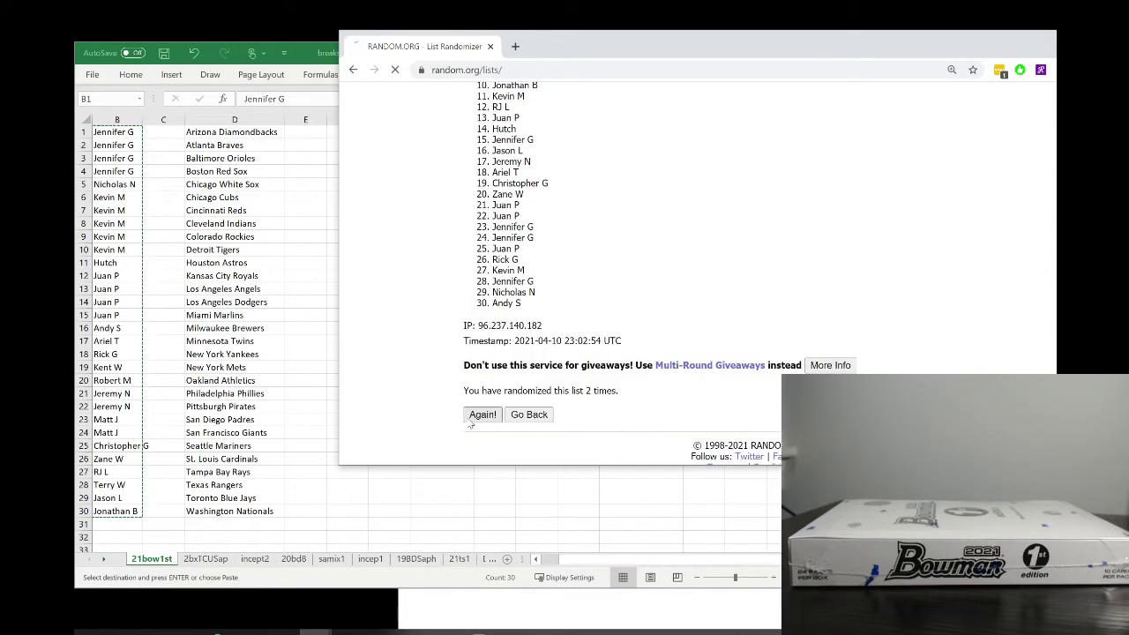
left_click(480, 412)
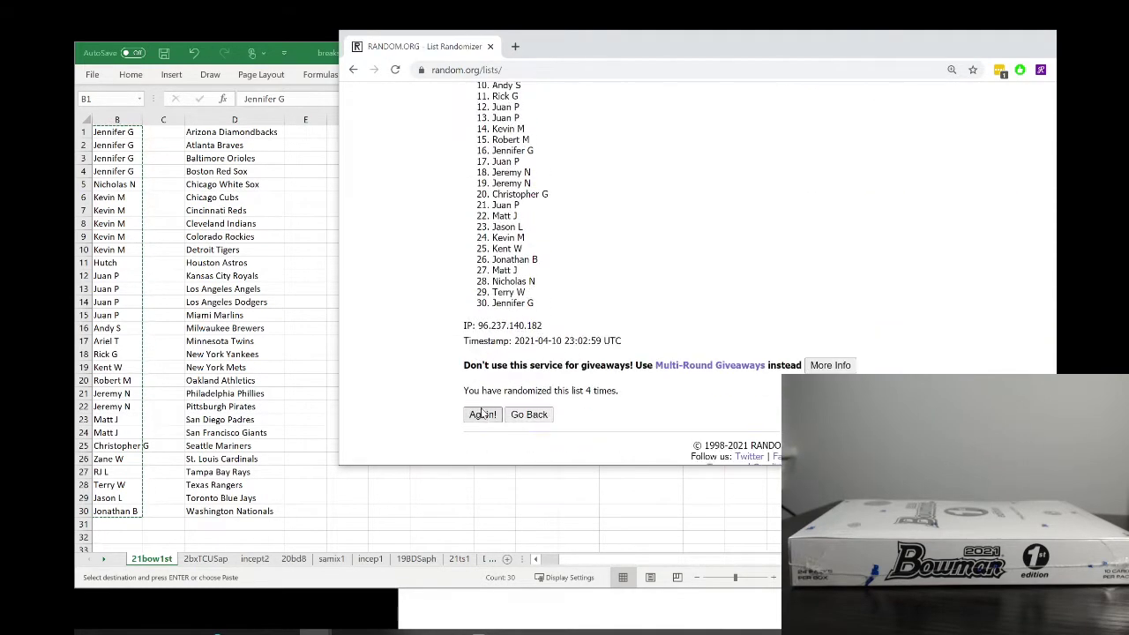
left_click(478, 416)
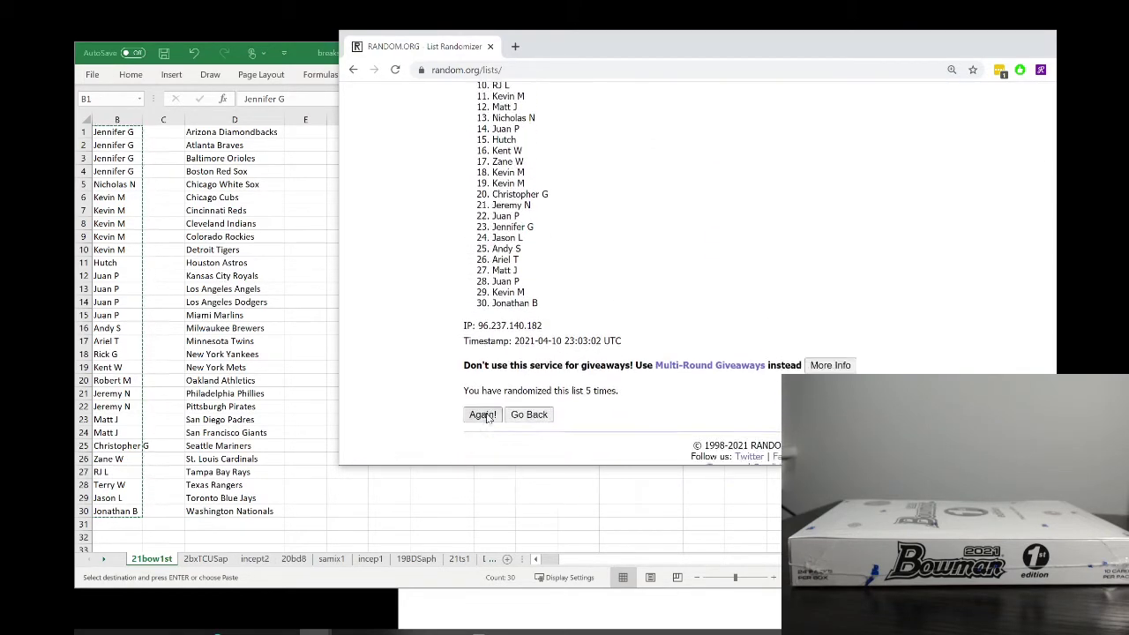
left_click(486, 418)
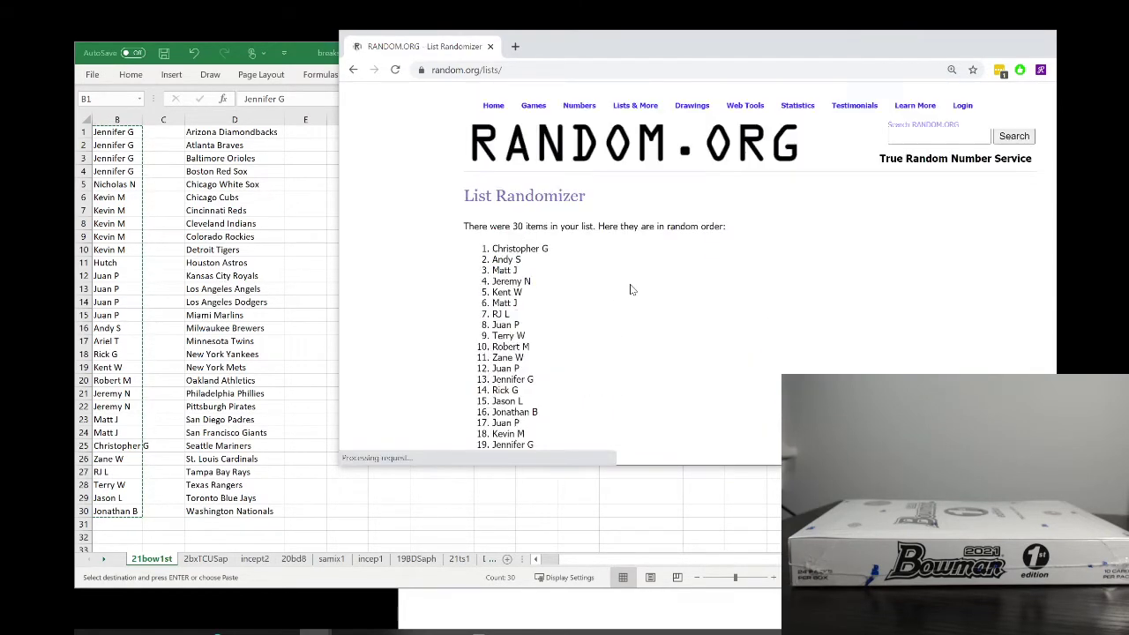
Copy all 30 names from the randomized result and paste them into the blank Notepad document.
scroll(630, 289, "down", 2)
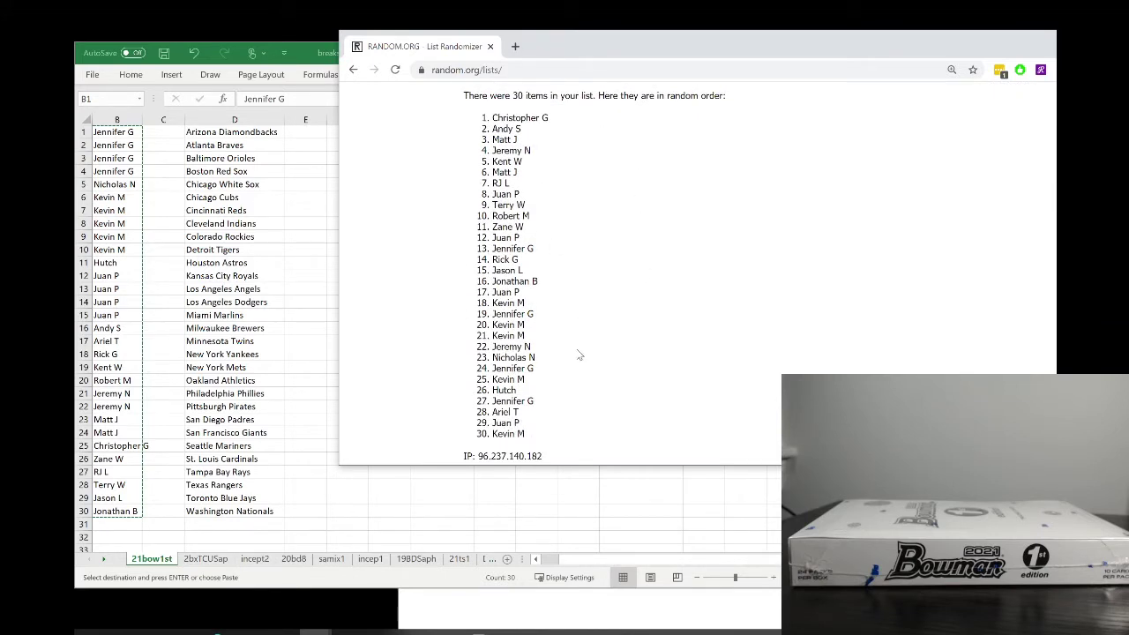
left_click_drag(534, 451, 528, 377)
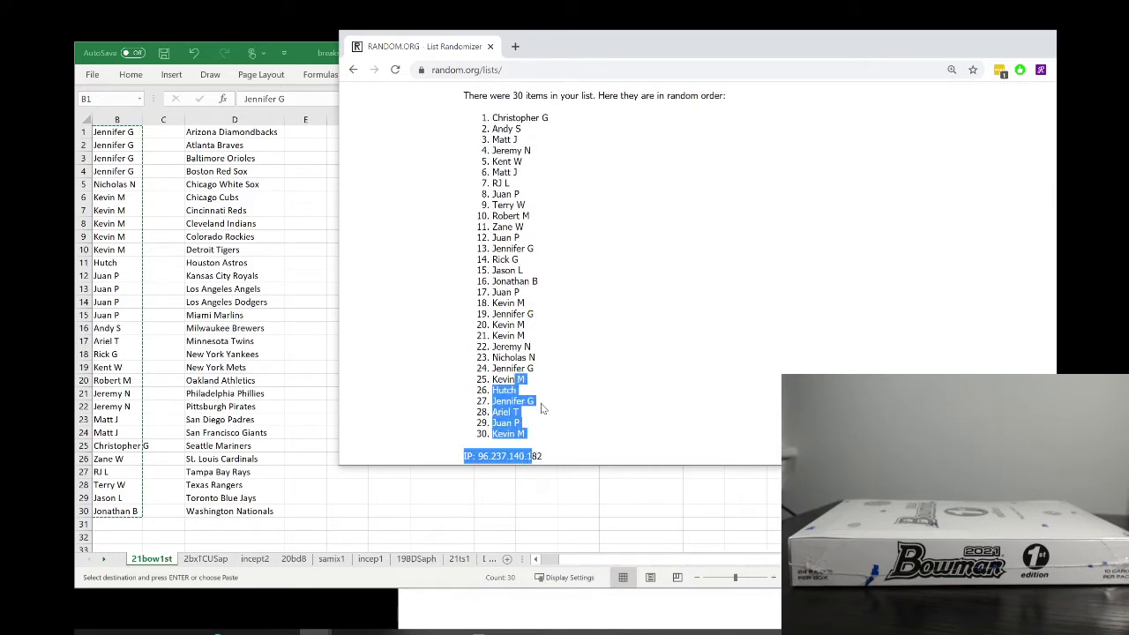
left_click(534, 439)
left_click_drag(535, 454, 528, 377)
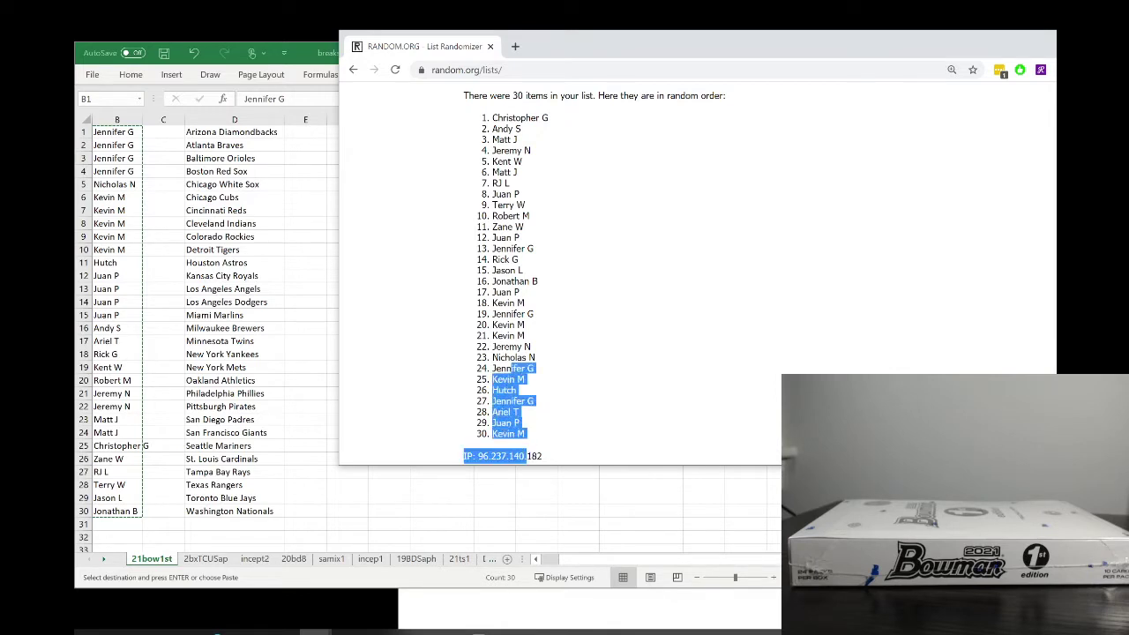
left_click(530, 399)
left_click_drag(520, 434, 470, 121)
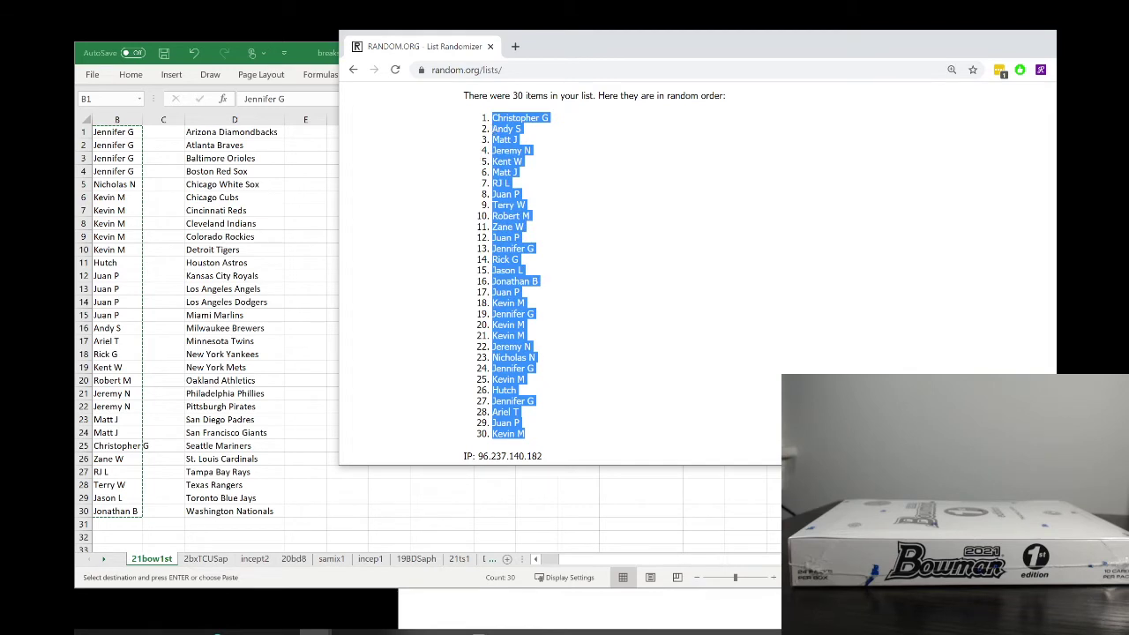
right_click(500, 118)
left_click(579, 131)
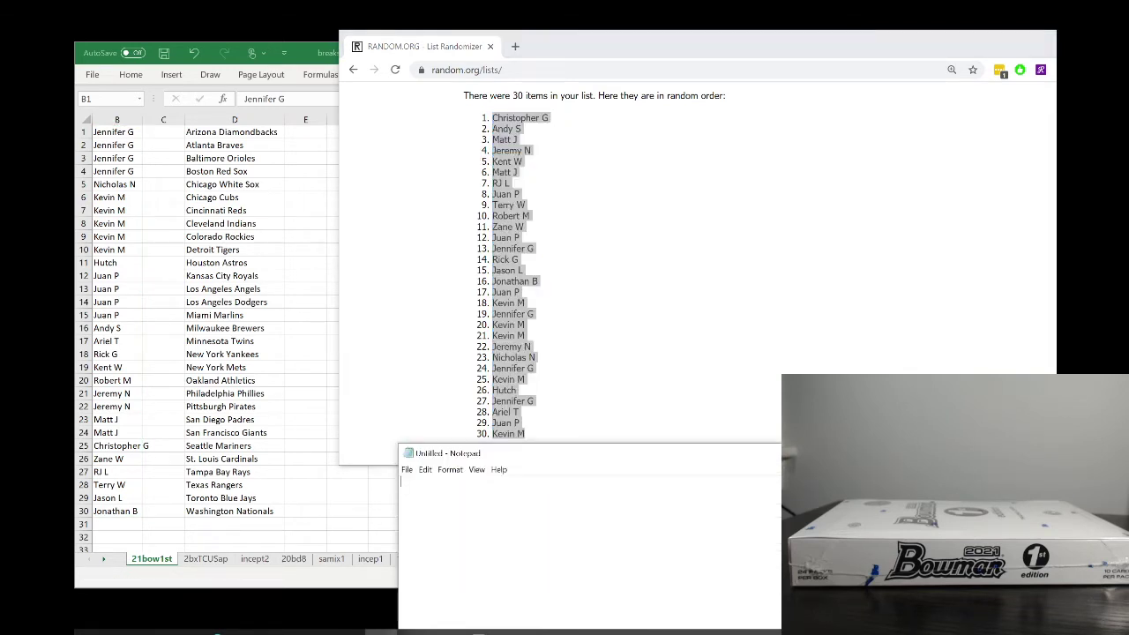
right_click(518, 512)
left_click(448, 424)
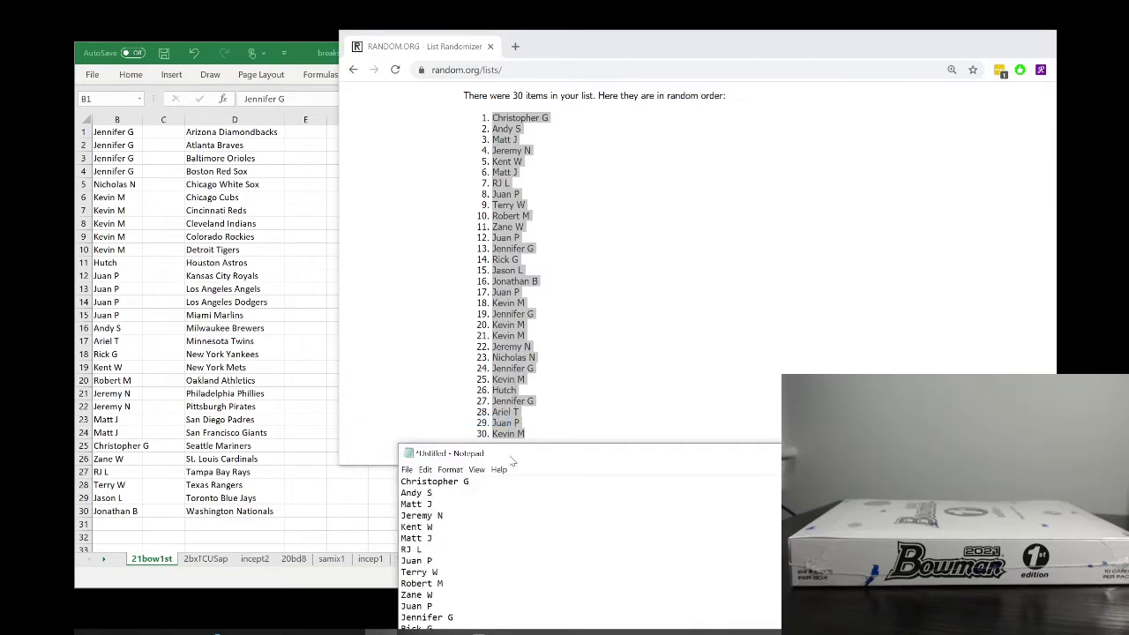
Copy the names from Notepad into column C of the Excel 21bow1st sheet starting at C1, and widen the column to fit.
left_click_drag(530, 459, 694, 97)
left_click_drag(605, 447, 568, 117)
right_click(597, 139)
left_click(556, 181)
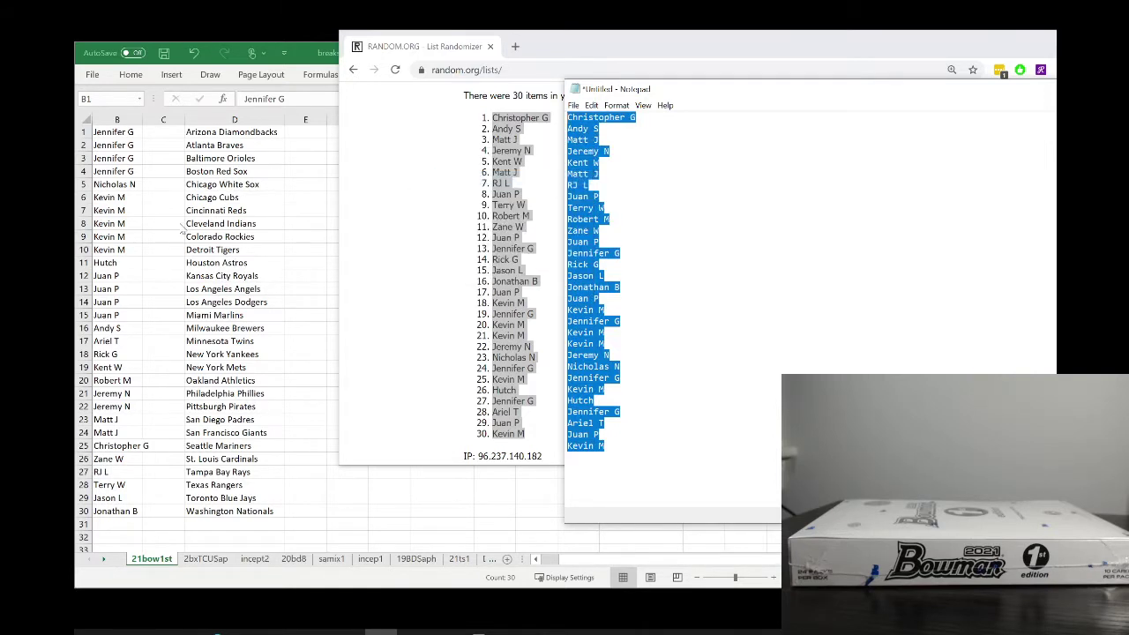
left_click(163, 129)
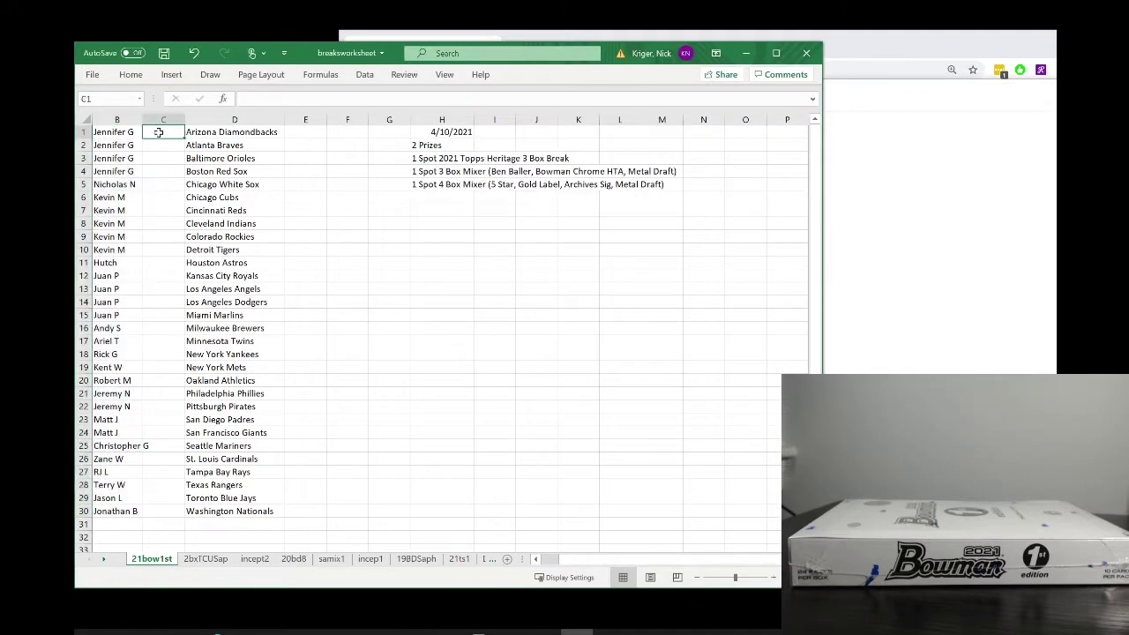
right_click(161, 133)
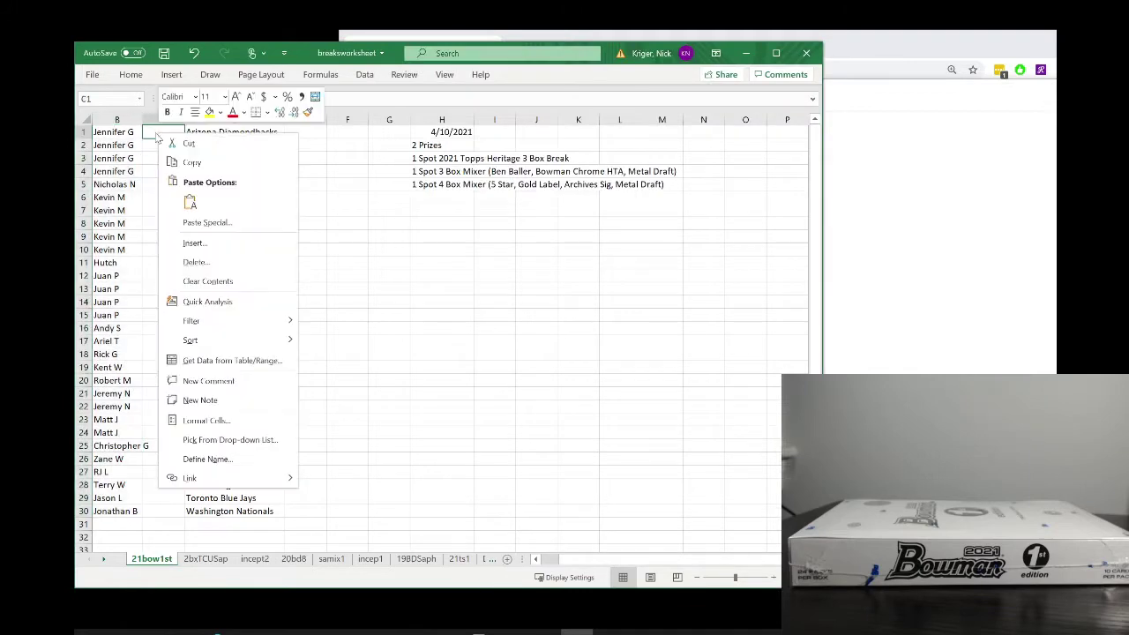
left_click(190, 204)
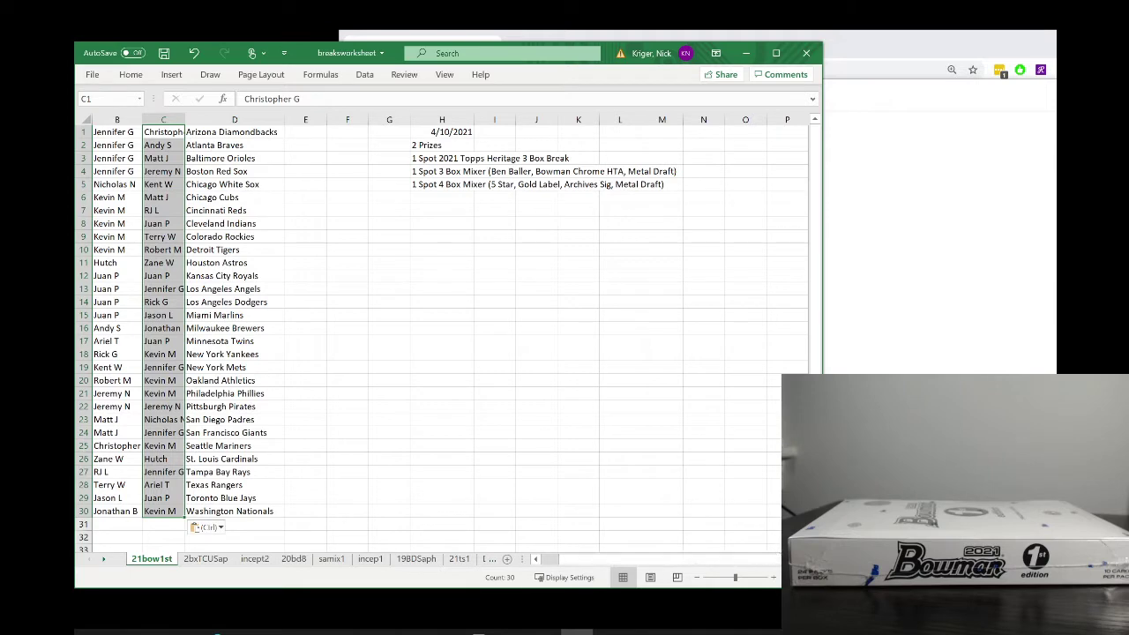
scroll(218, 142, "right", 1)
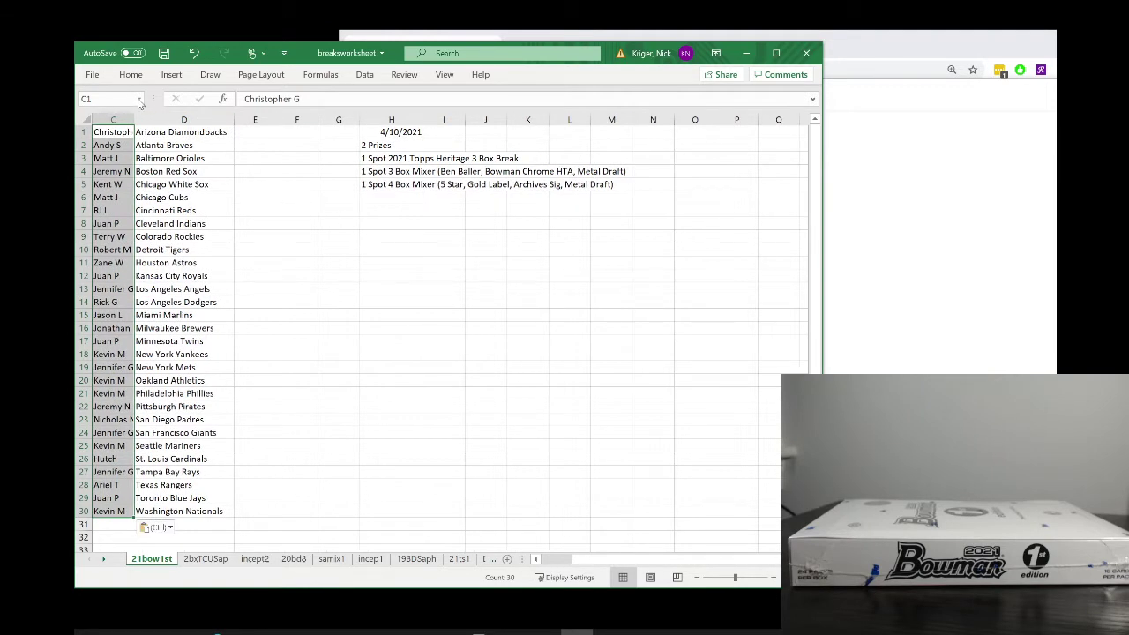
left_click_drag(134, 120, 166, 126)
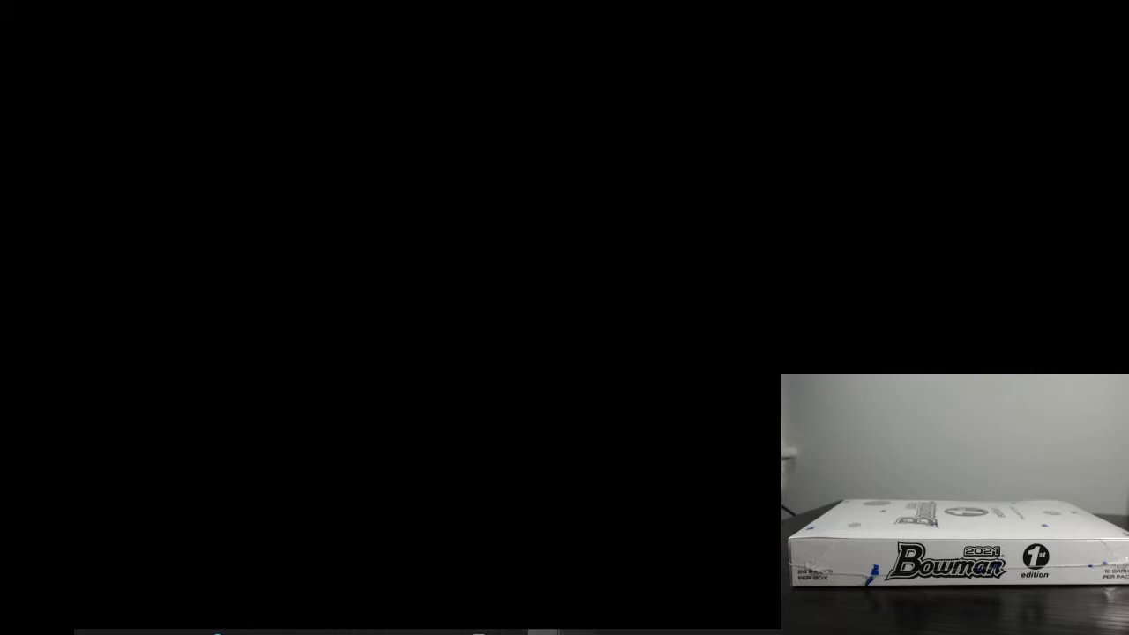
Copy the three prize entries in H3:H5 and paste them into a fresh List Randomizer form in Chrome.
left_click(561, 632)
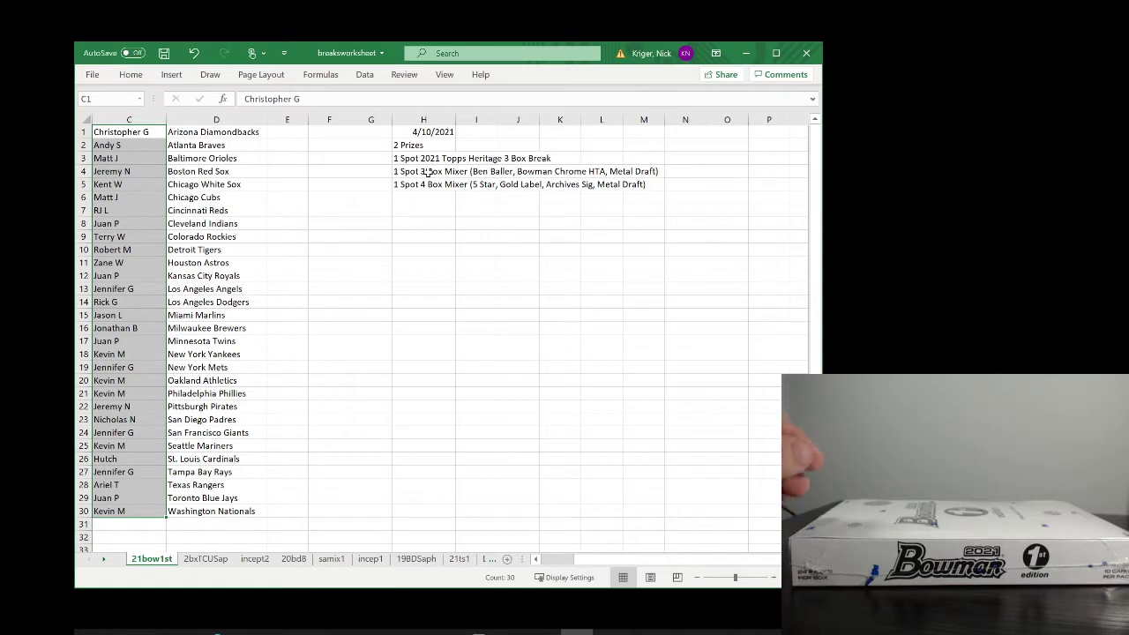
left_click_drag(410, 157, 405, 182)
key("ctrl+c")
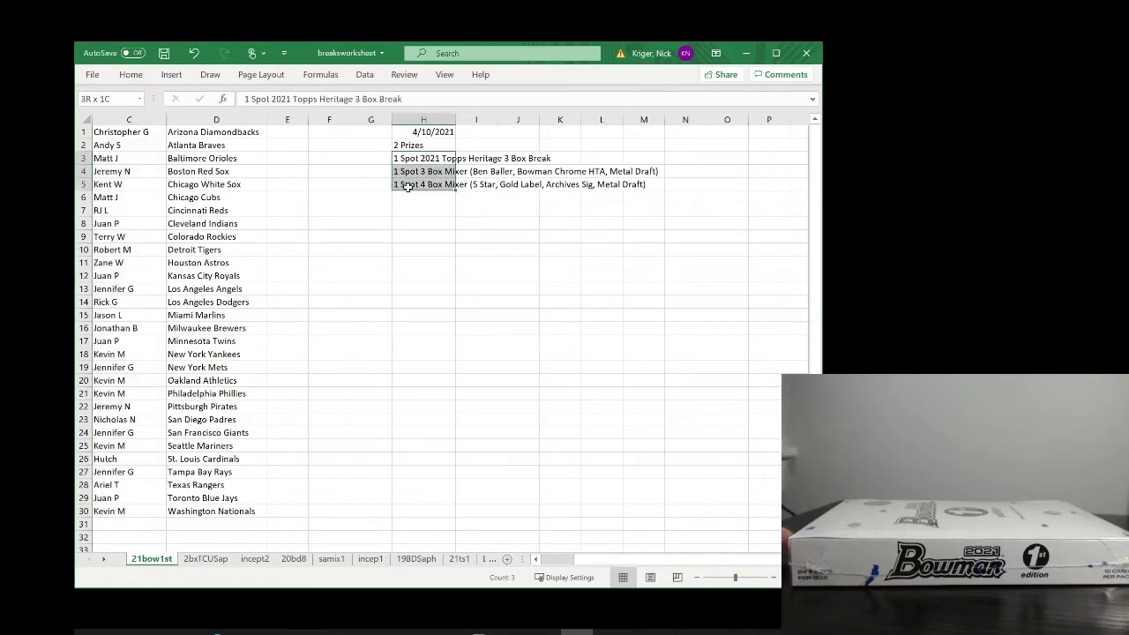
right_click(406, 181)
left_click(439, 209)
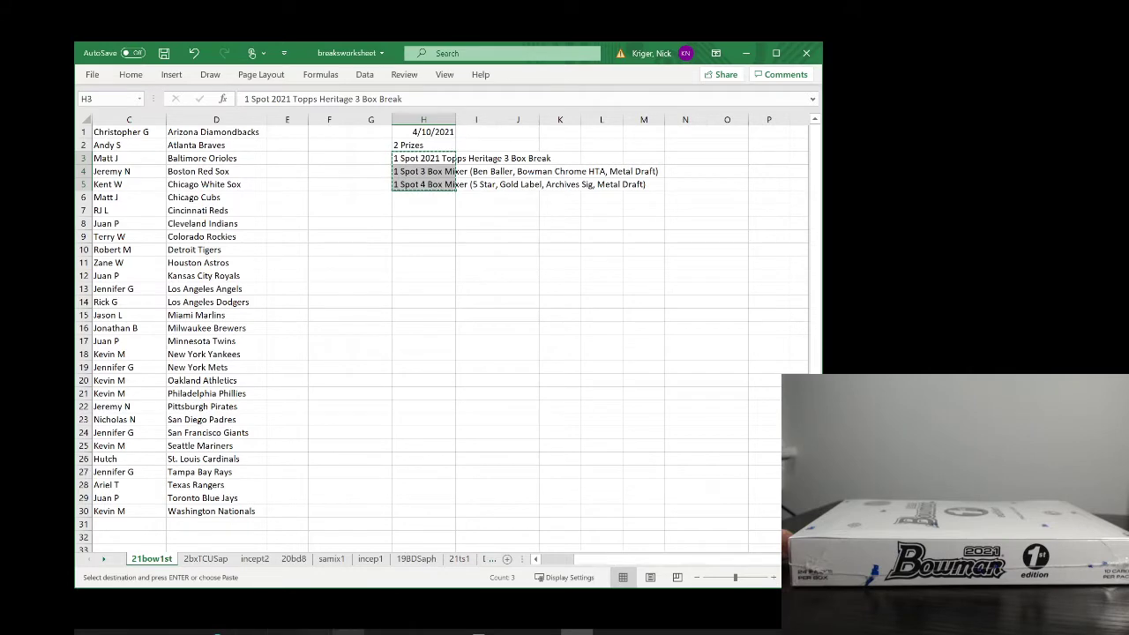
mouse_move(349, 632)
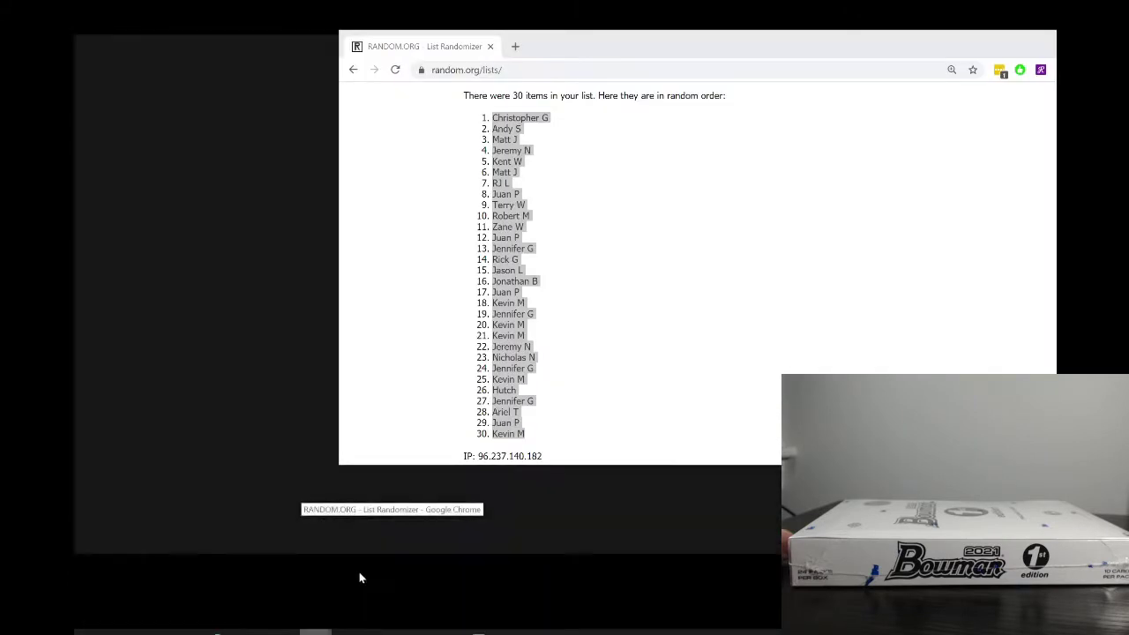
left_click(359, 577)
scroll(618, 220, "up", 3)
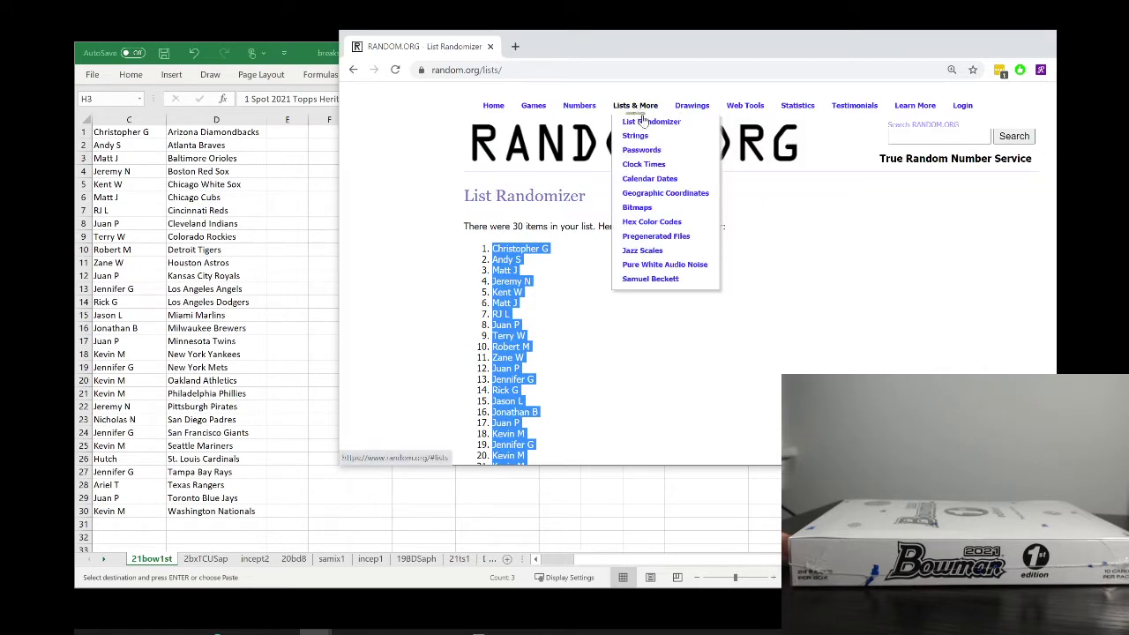
left_click(646, 126)
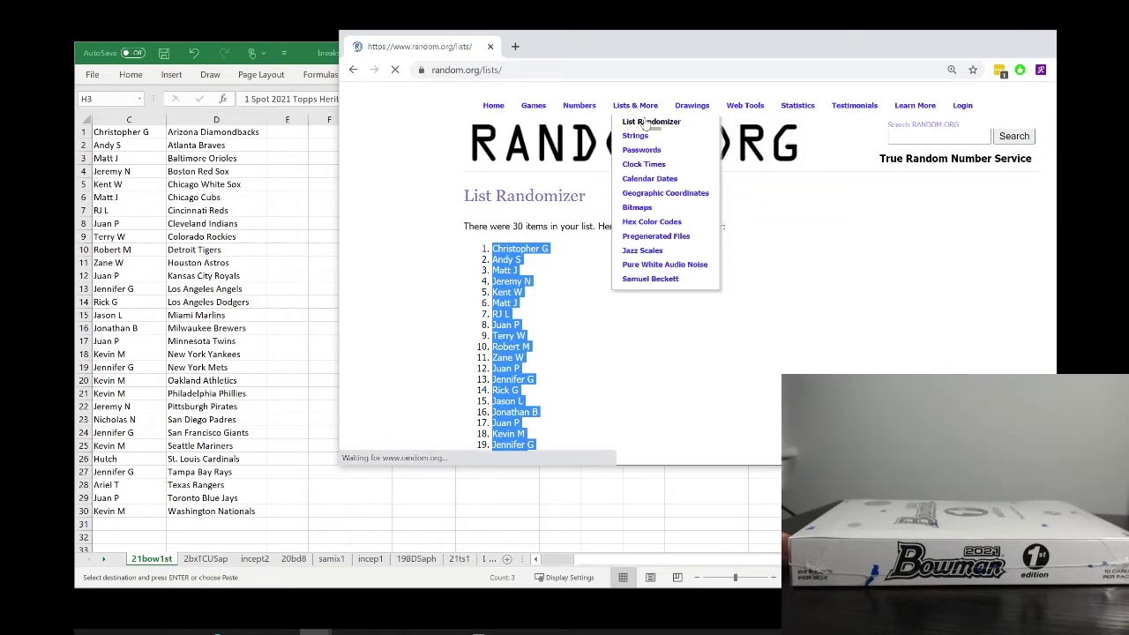
right_click(565, 339)
right_click(510, 346)
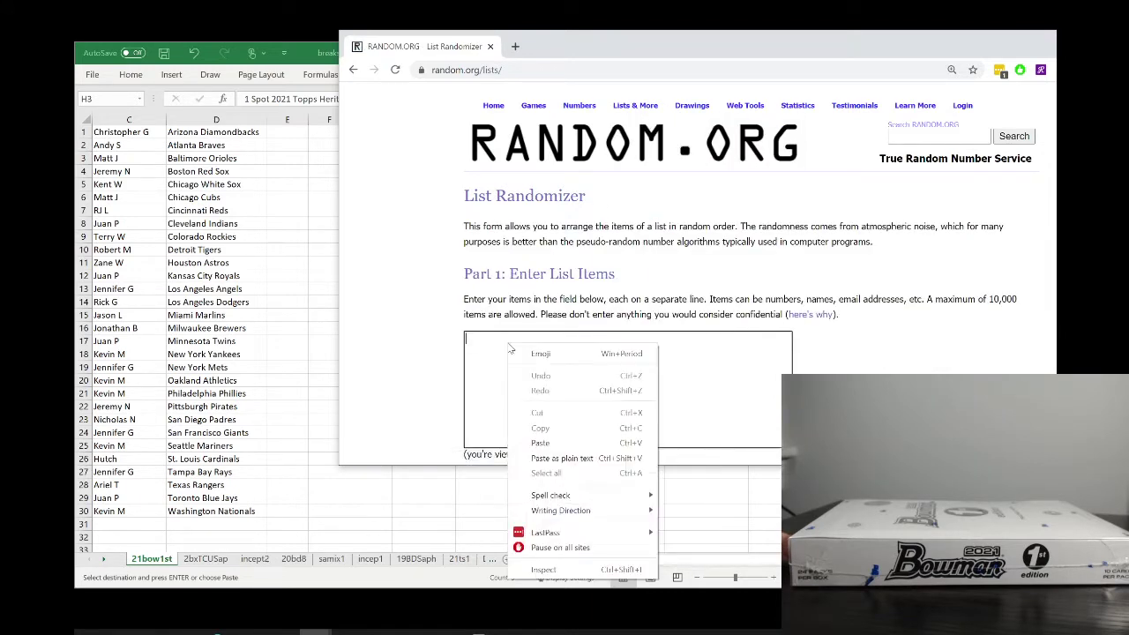
left_click(571, 442)
Randomize the list of three prizes six times.
scroll(618, 353, "down", 3)
left_click(496, 409)
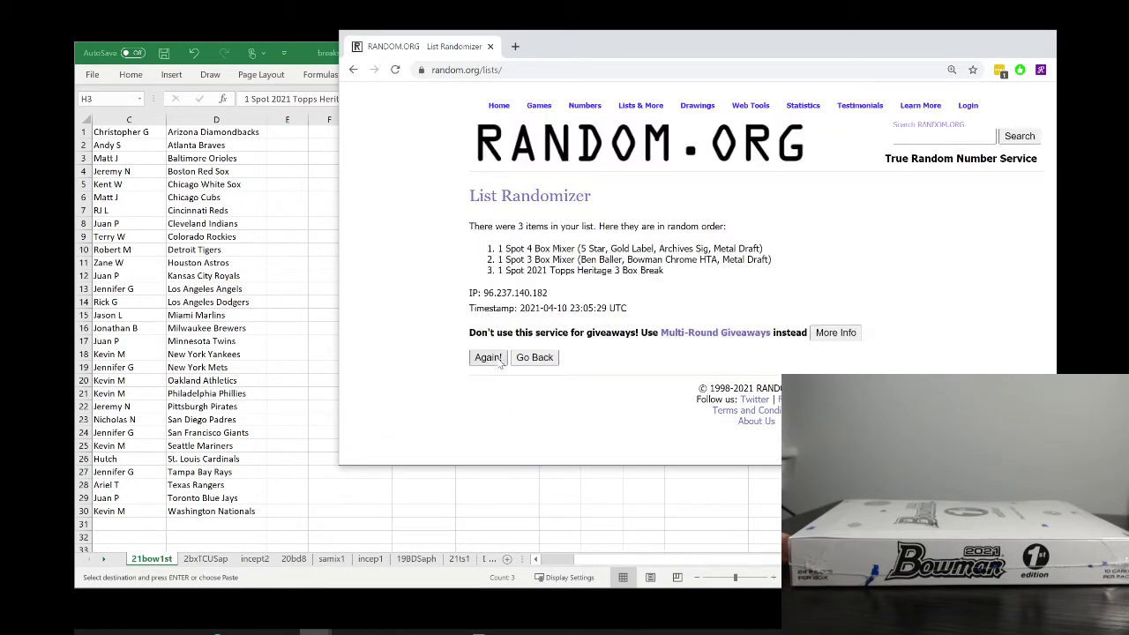
left_click(491, 358)
left_click(483, 381)
left_click(484, 384)
left_click(483, 385)
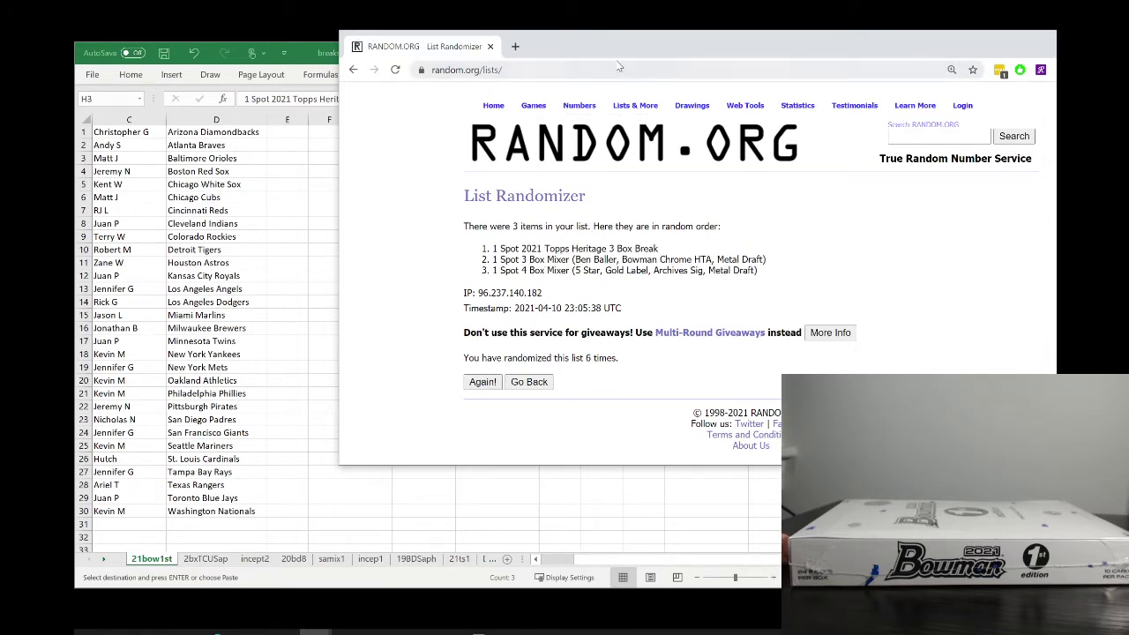
Move the browser window aside and clear the 4 Box Mixer prize from cell H5 of the Excel sheet.
left_click_drag(610, 39, 882, 98)
left_click(408, 201)
left_click(402, 186)
right_click(403, 189)
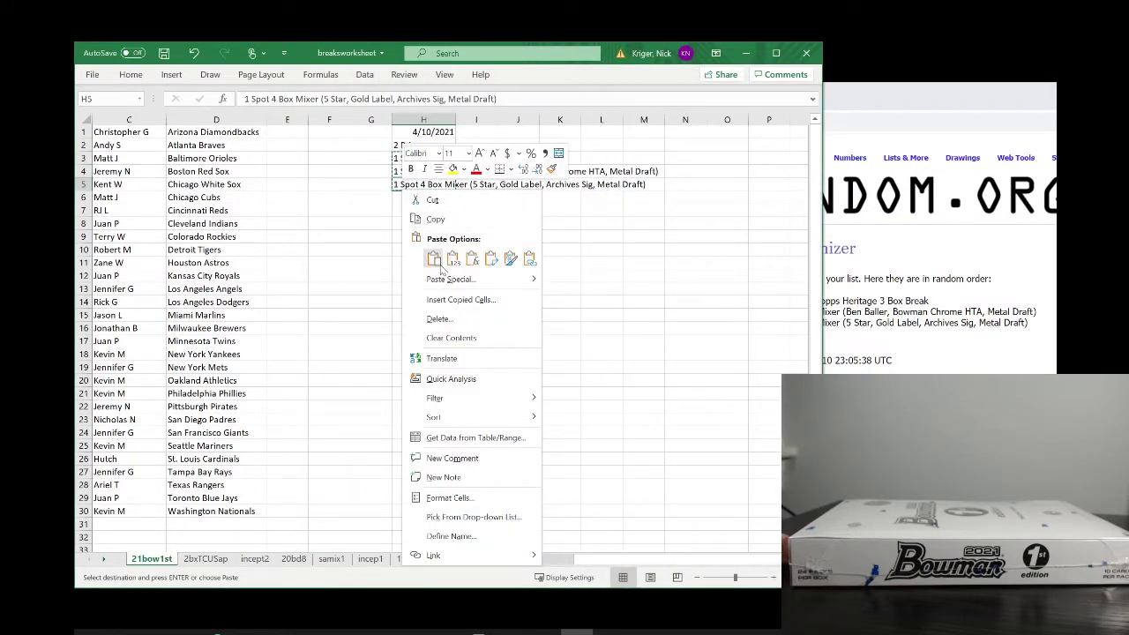
left_click(440, 319)
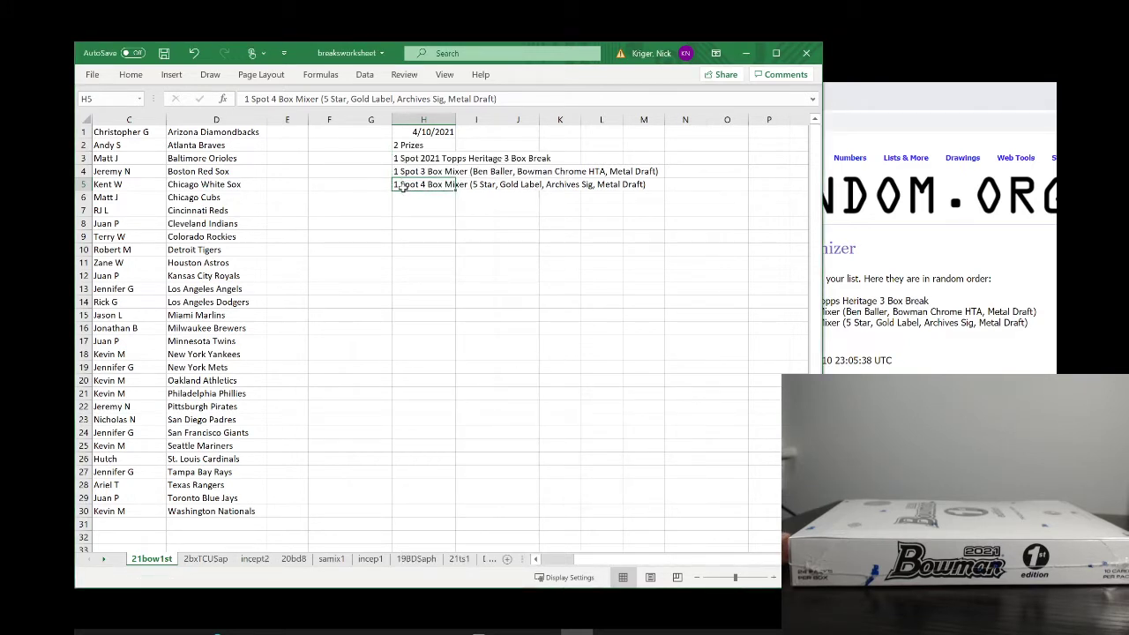
key("BackSpace")
left_click(379, 316)
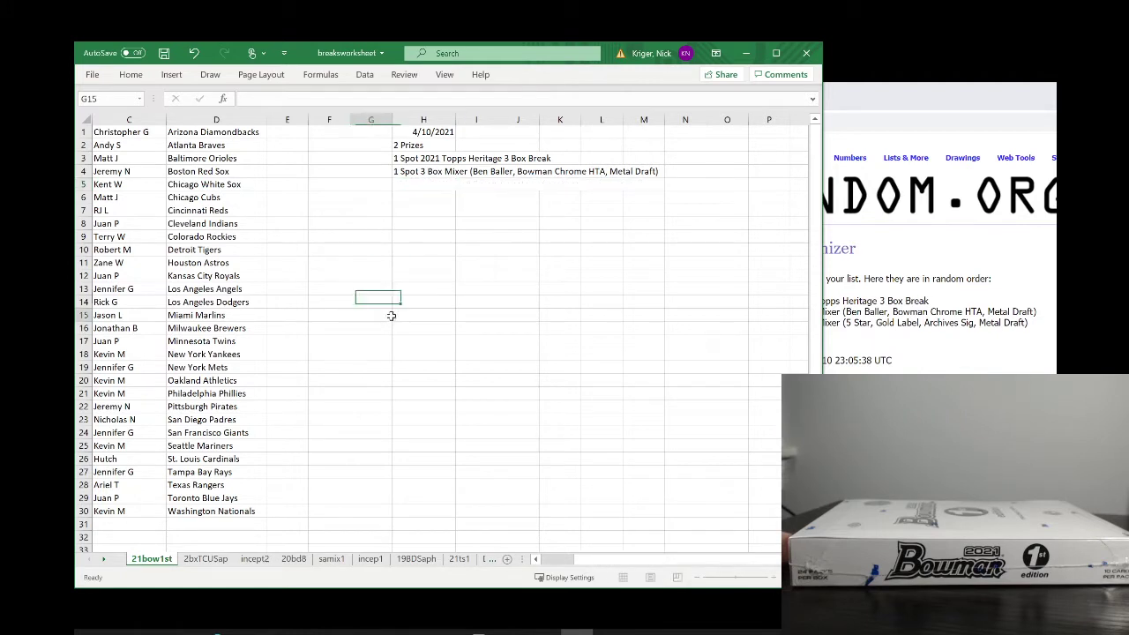
Copy the 30 team names in D1:D30 and paste them into a fresh List Randomizer form in Chrome.
left_click_drag(188, 132, 212, 510)
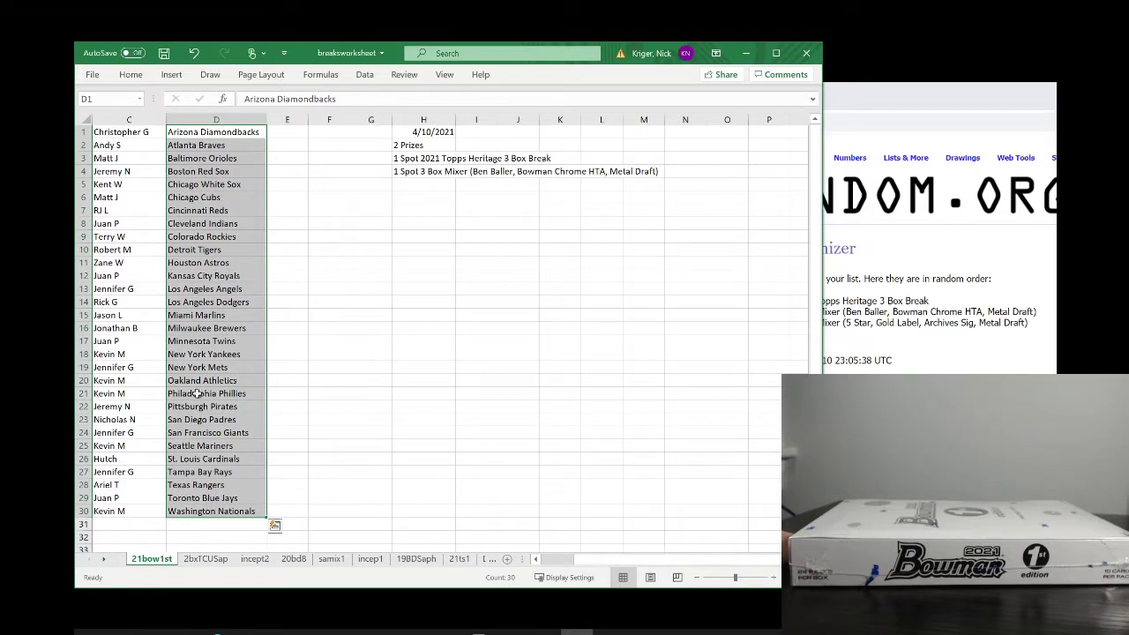
right_click(201, 401)
left_click(225, 48)
mouse_move(953, 164)
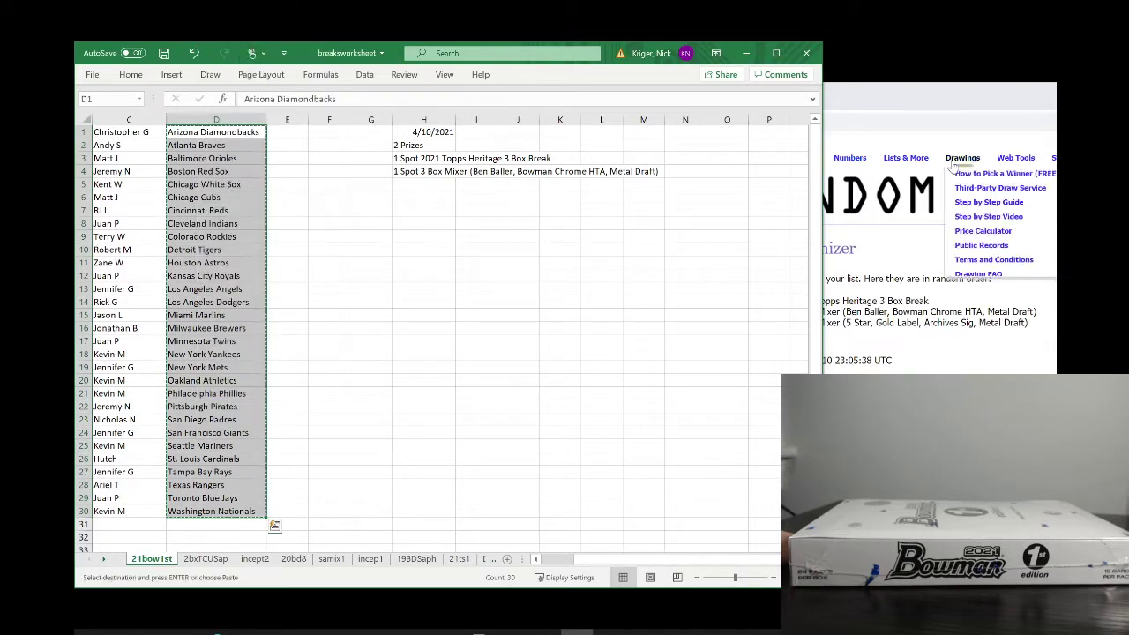
left_click(918, 102)
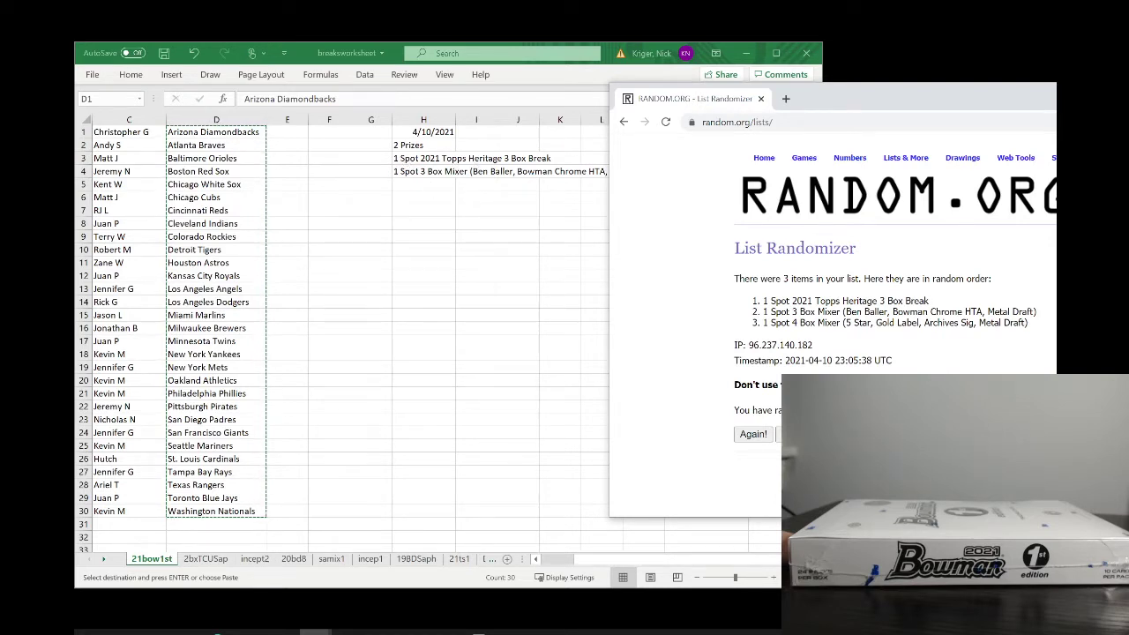
mouse_move(819, 163)
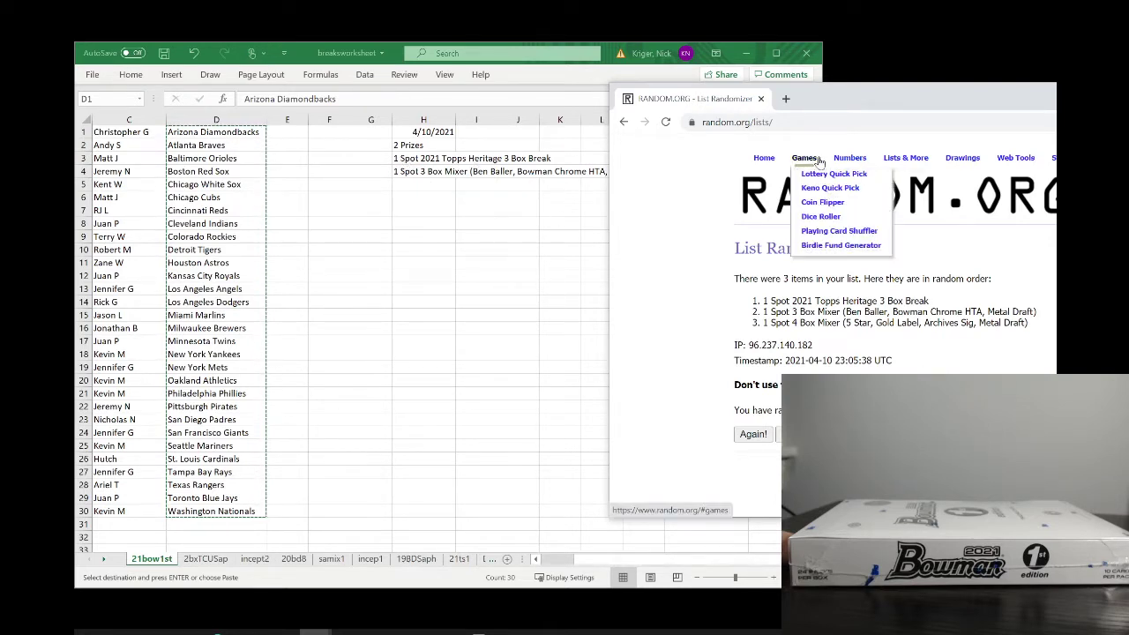
mouse_move(880, 166)
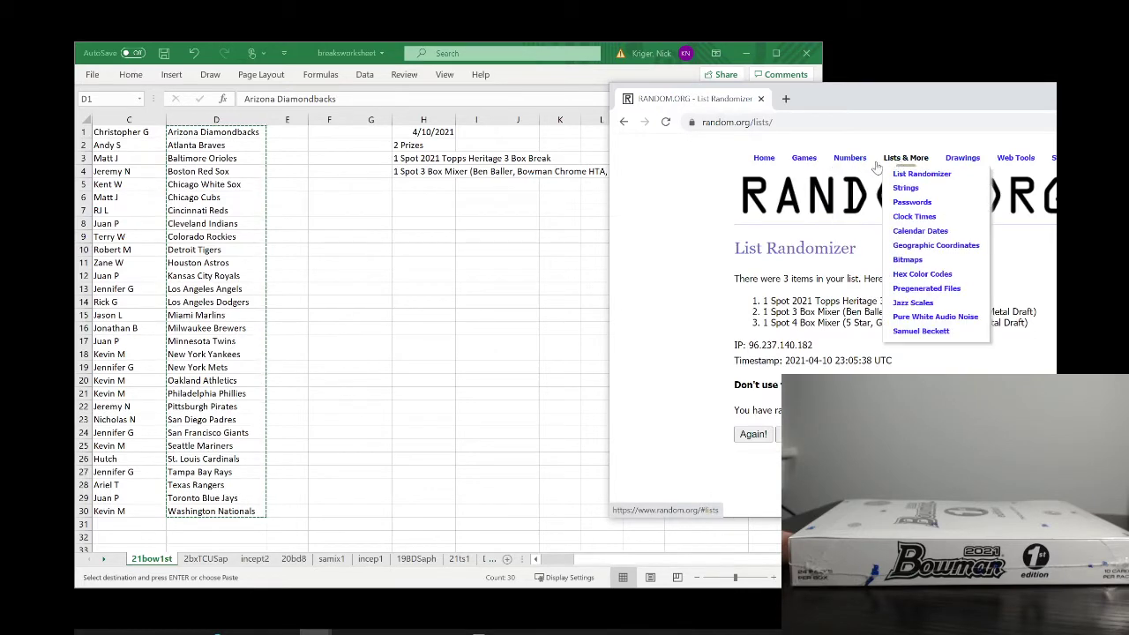
left_click(922, 174)
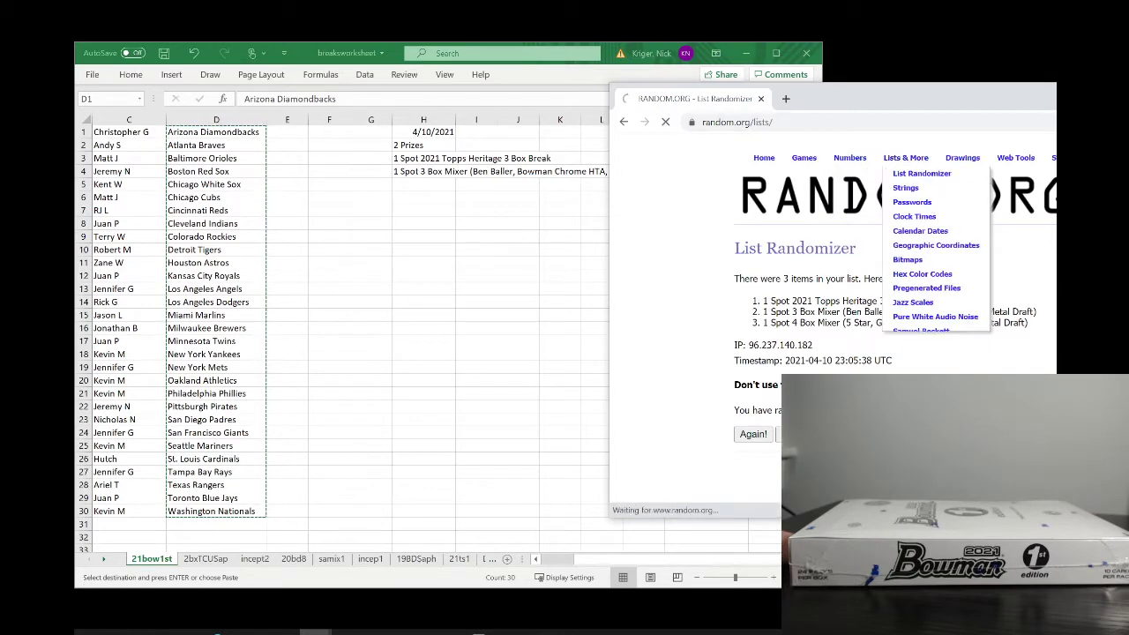
right_click(764, 413)
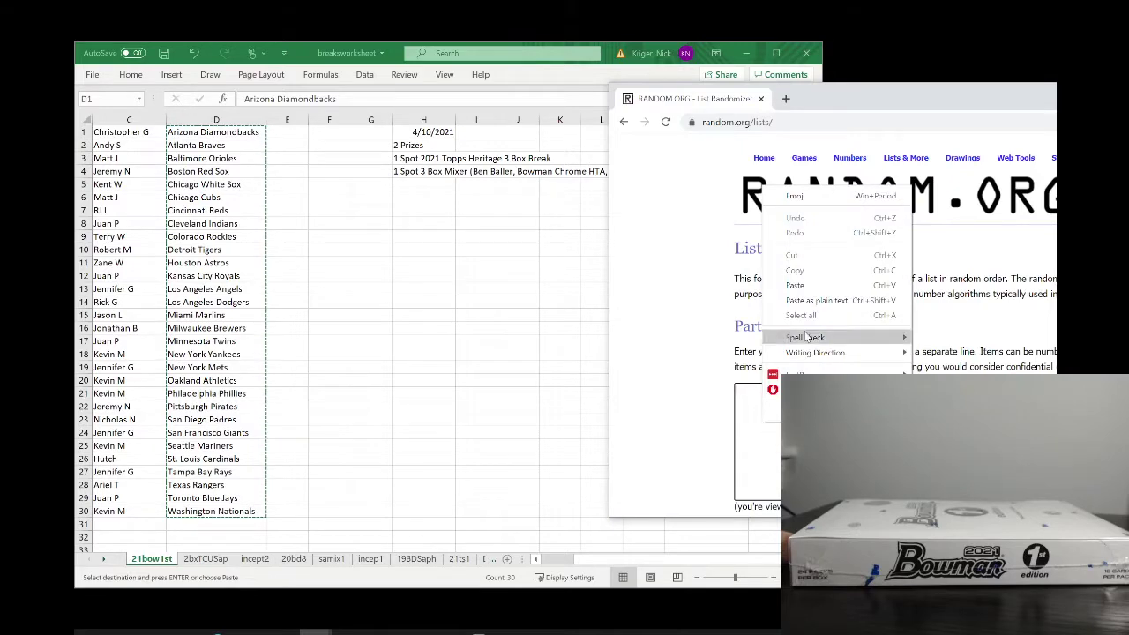
left_click(806, 287)
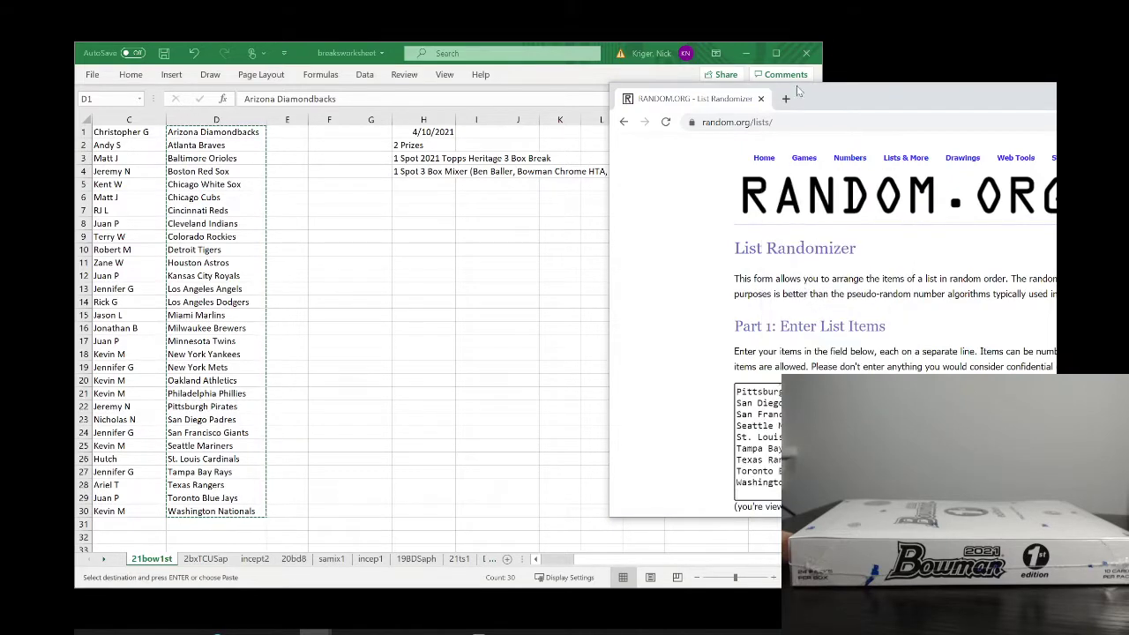
Randomize the list of 30 teams six times.
double_click(861, 100)
scroll(457, 418, "down", 3)
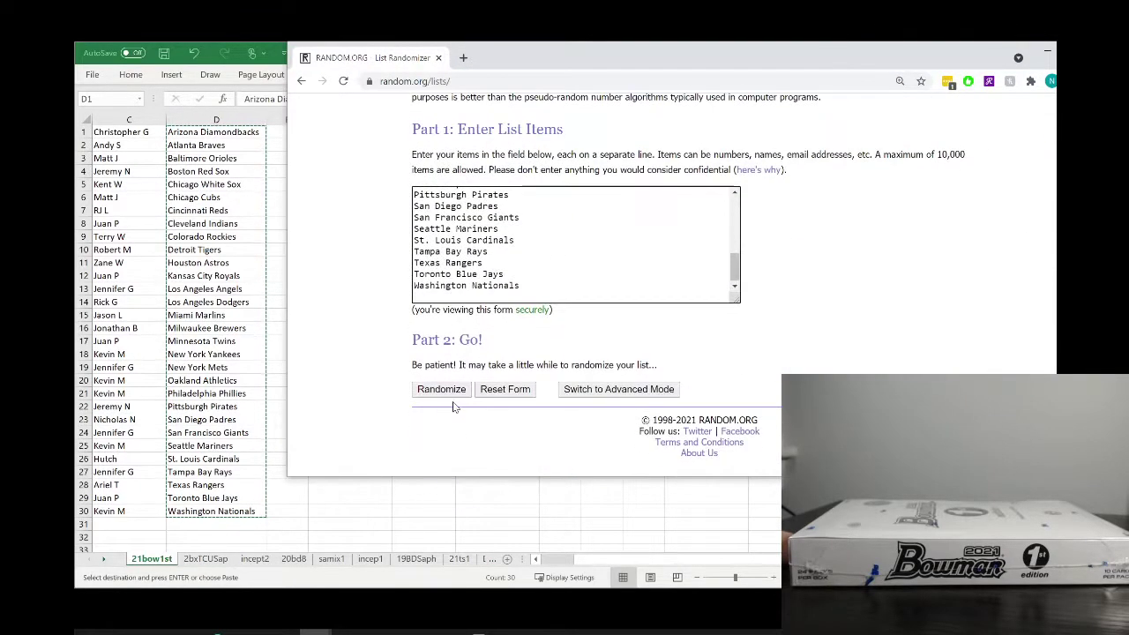
left_click(455, 391)
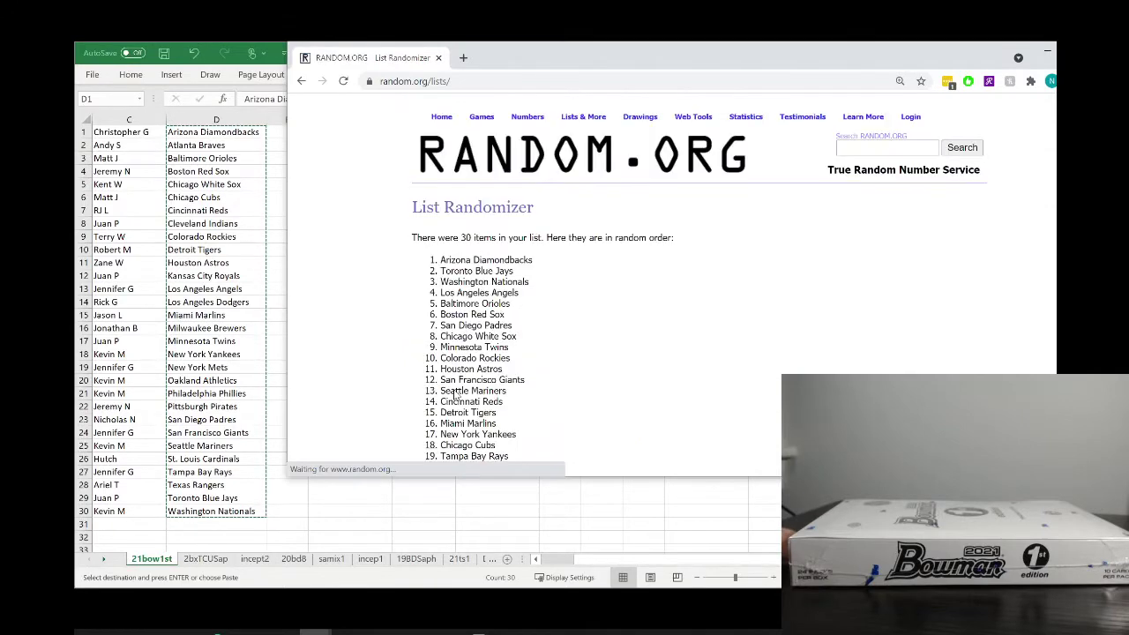
scroll(455, 394, "down", 5)
left_click(434, 400)
scroll(435, 412, "down", 5)
left_click(438, 428)
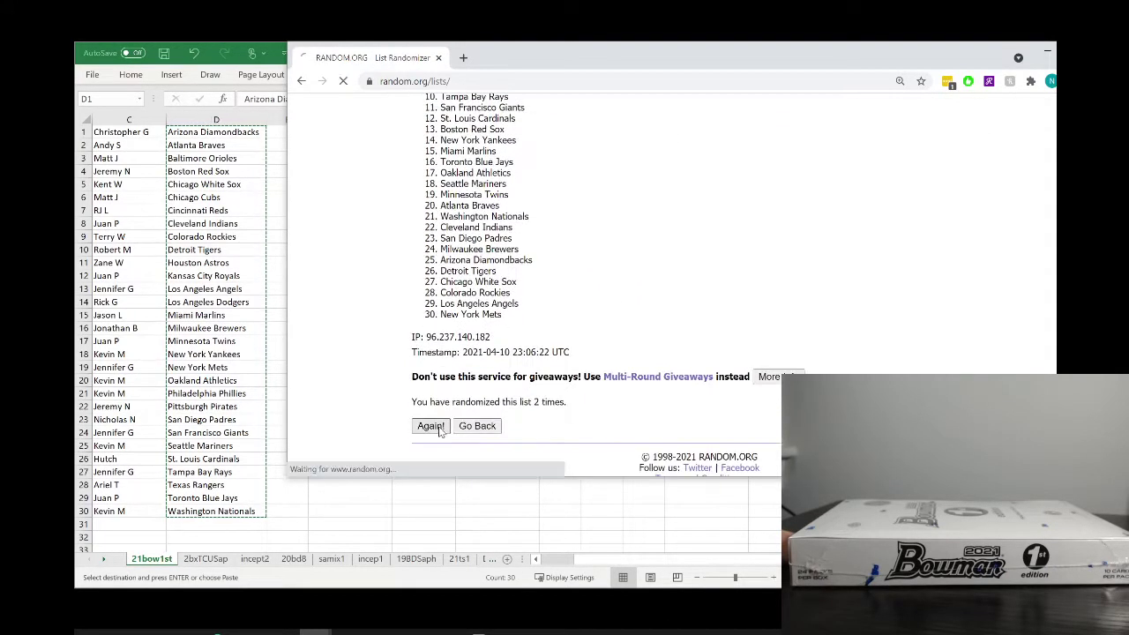
scroll(440, 432, "down", 5)
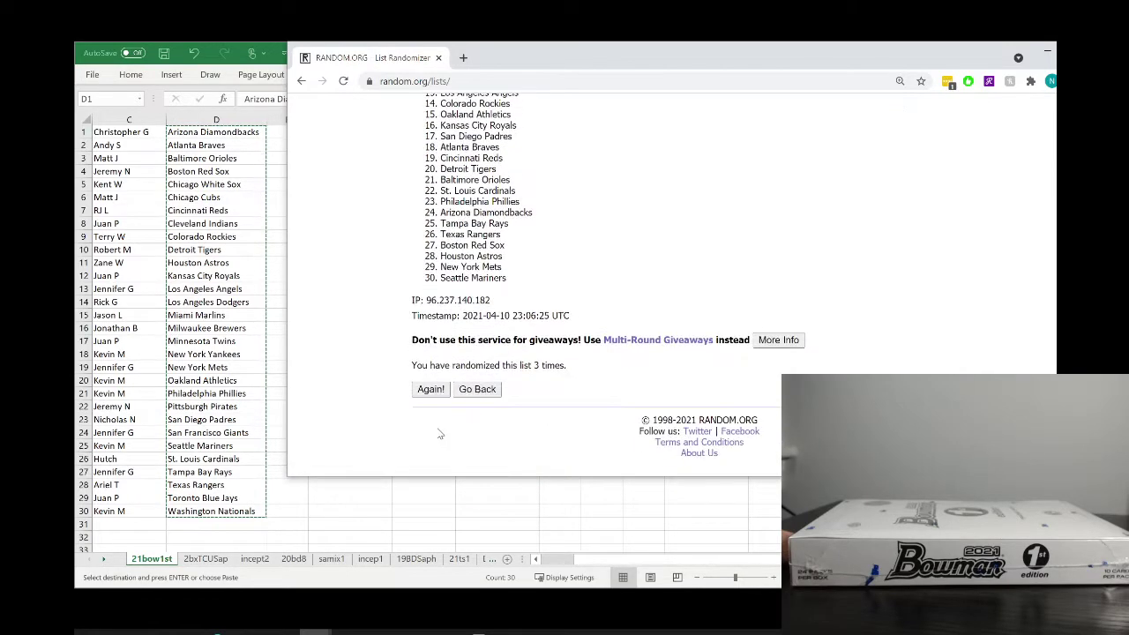
left_click(430, 391)
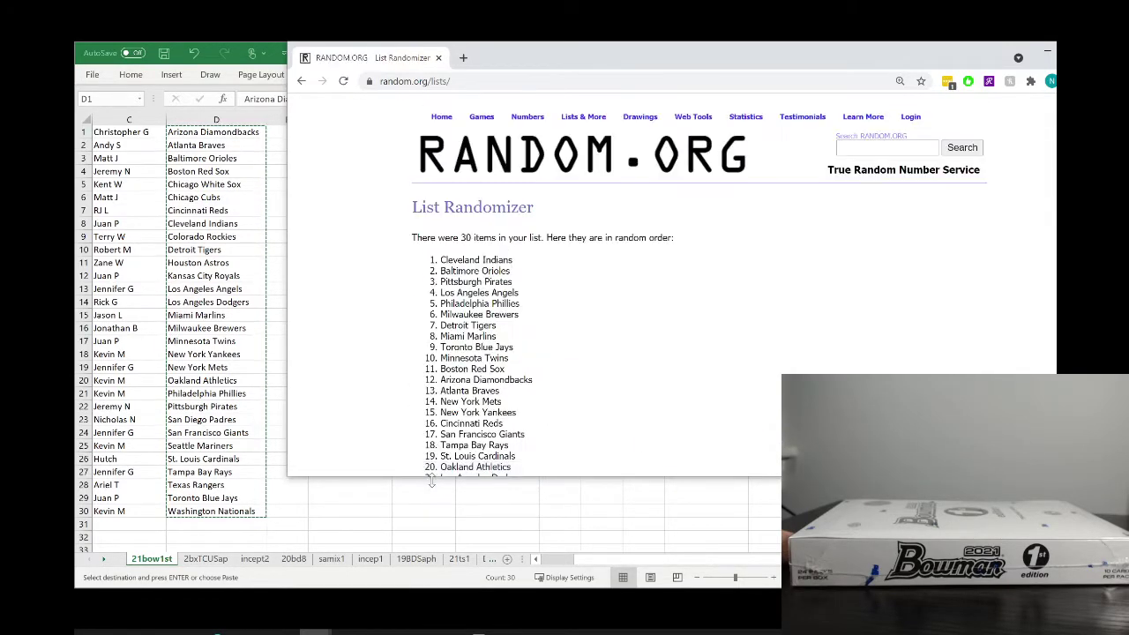
scroll(431, 485, "down", 5)
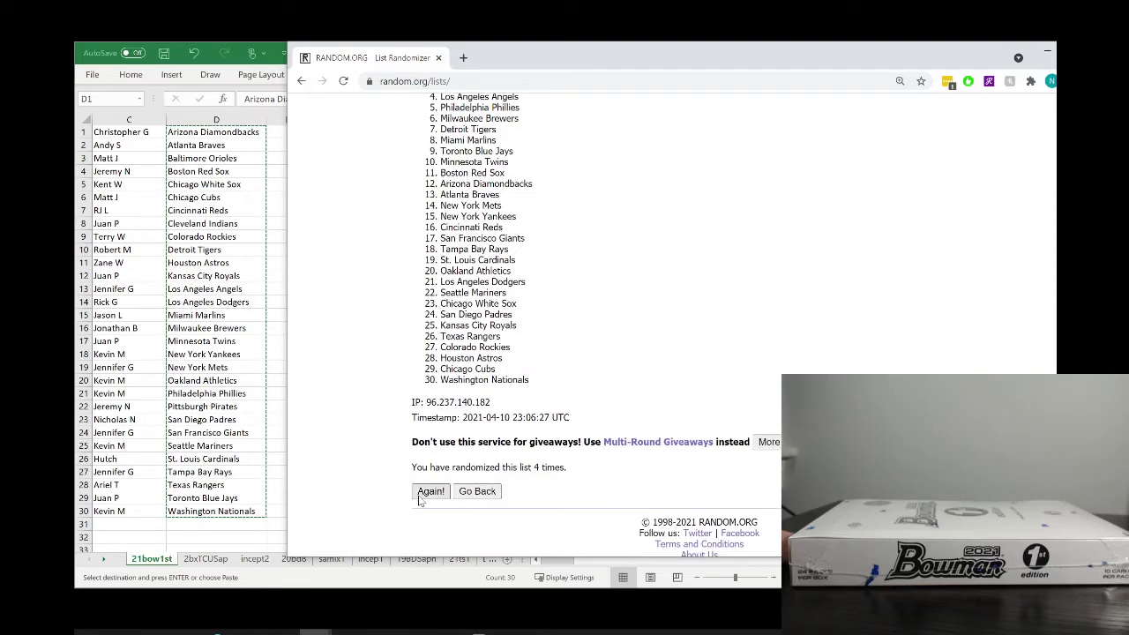
left_click(421, 496)
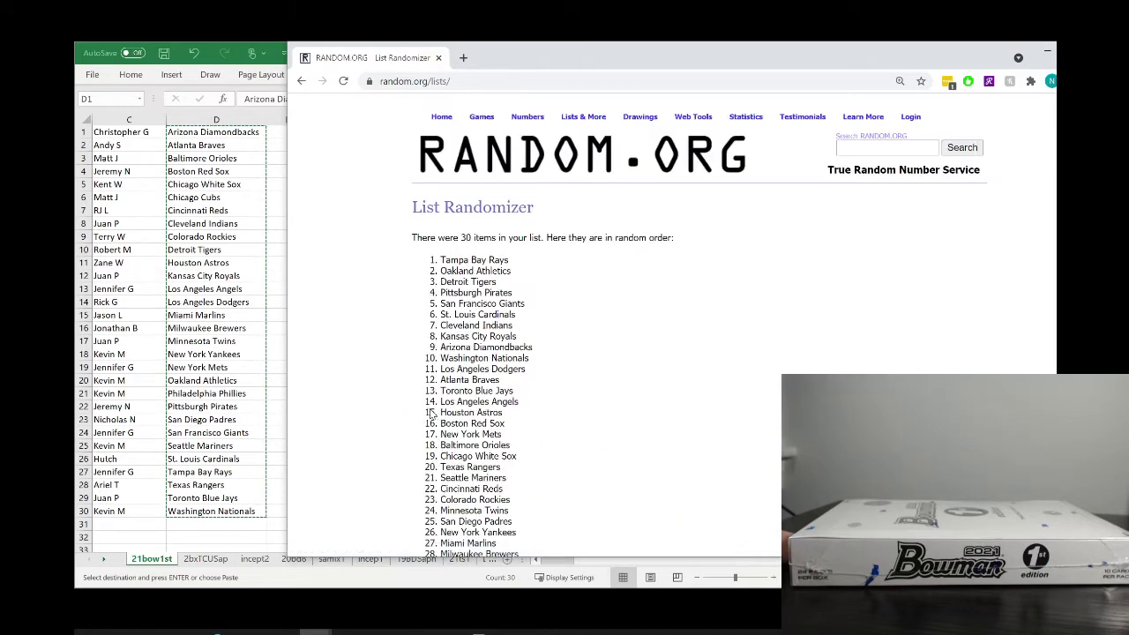
scroll(430, 413, "down", 3)
left_click(428, 493)
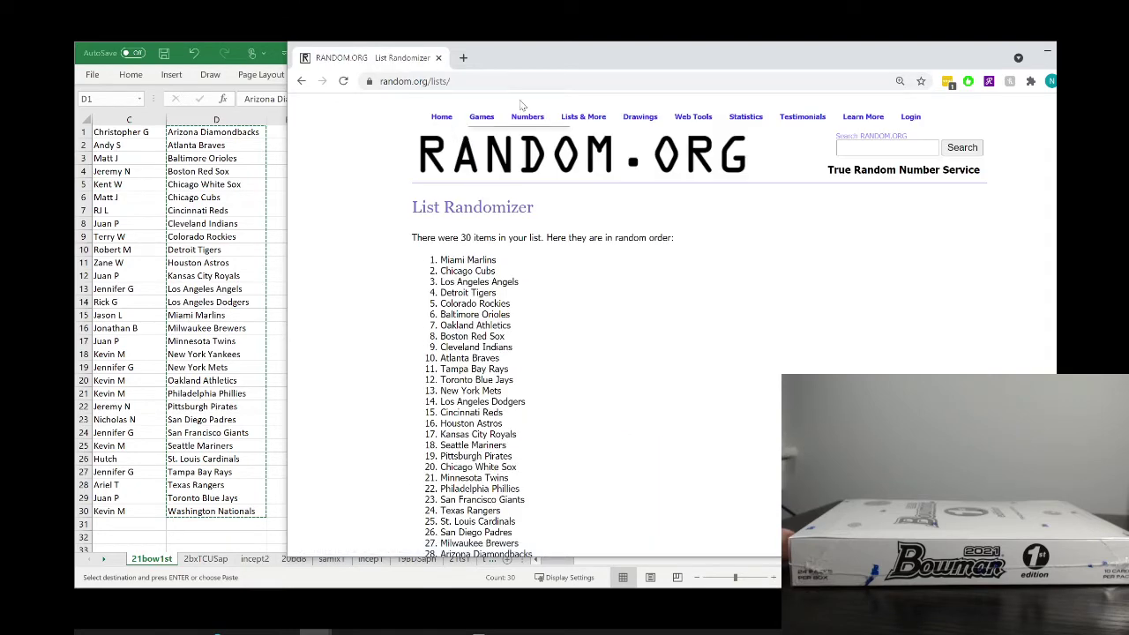
In Excel, copy the participant's name beside Miami Marlins (C15) into G3, next to the 2021 Topps Heritage 3 Box Break prize.
left_click_drag(544, 52, 888, 189)
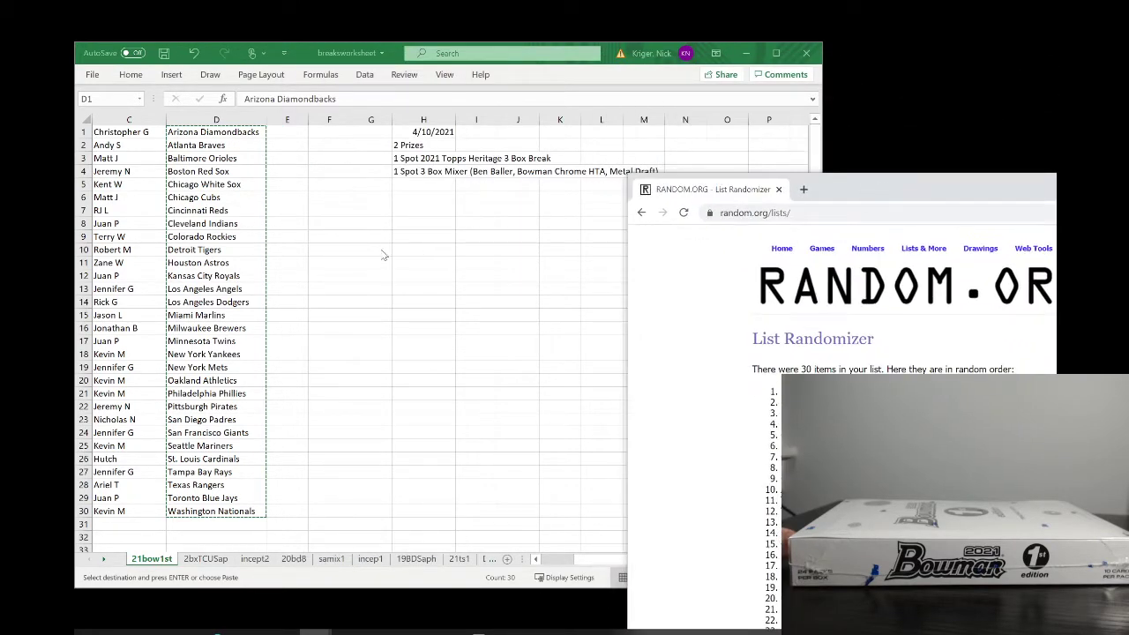
left_click(344, 305)
left_click(122, 315)
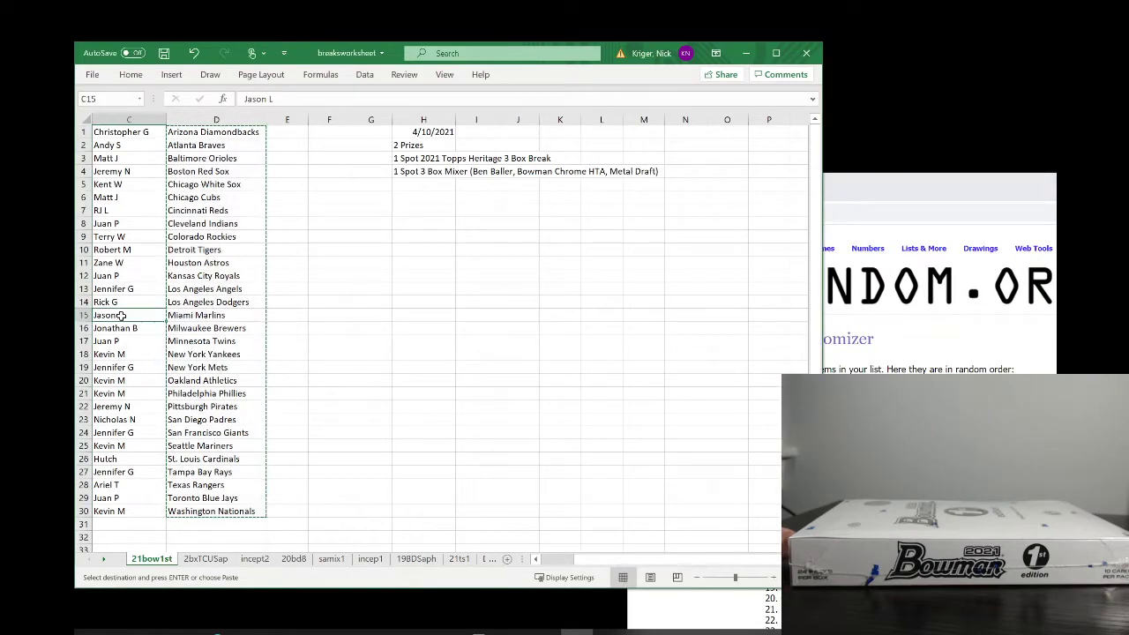
right_click(122, 315)
left_click(159, 282)
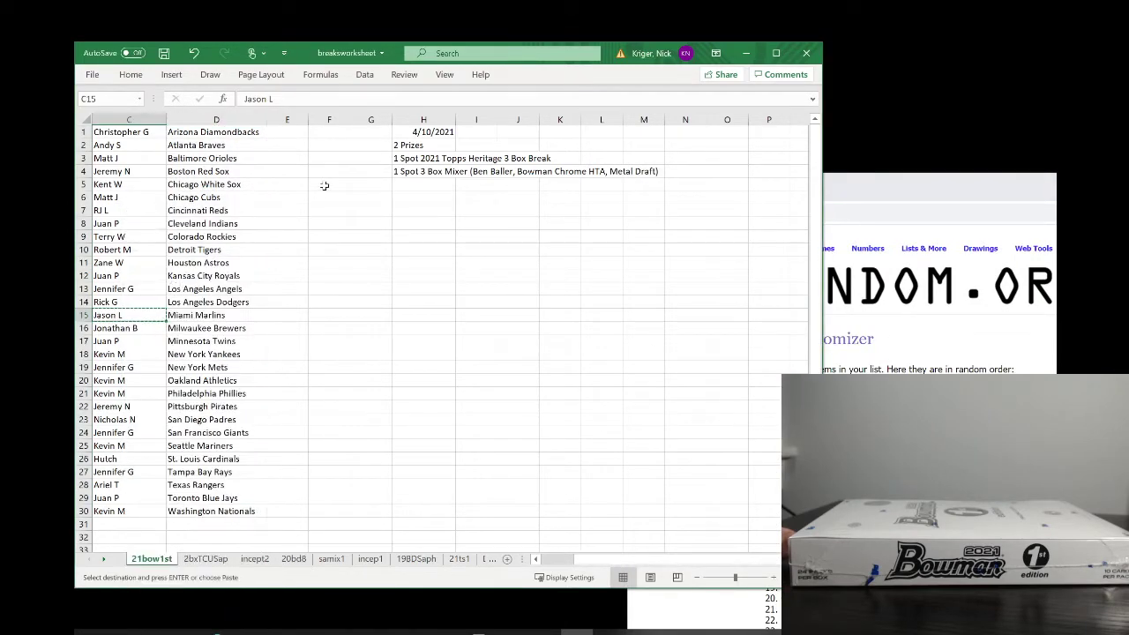
left_click(365, 158)
right_click(367, 161)
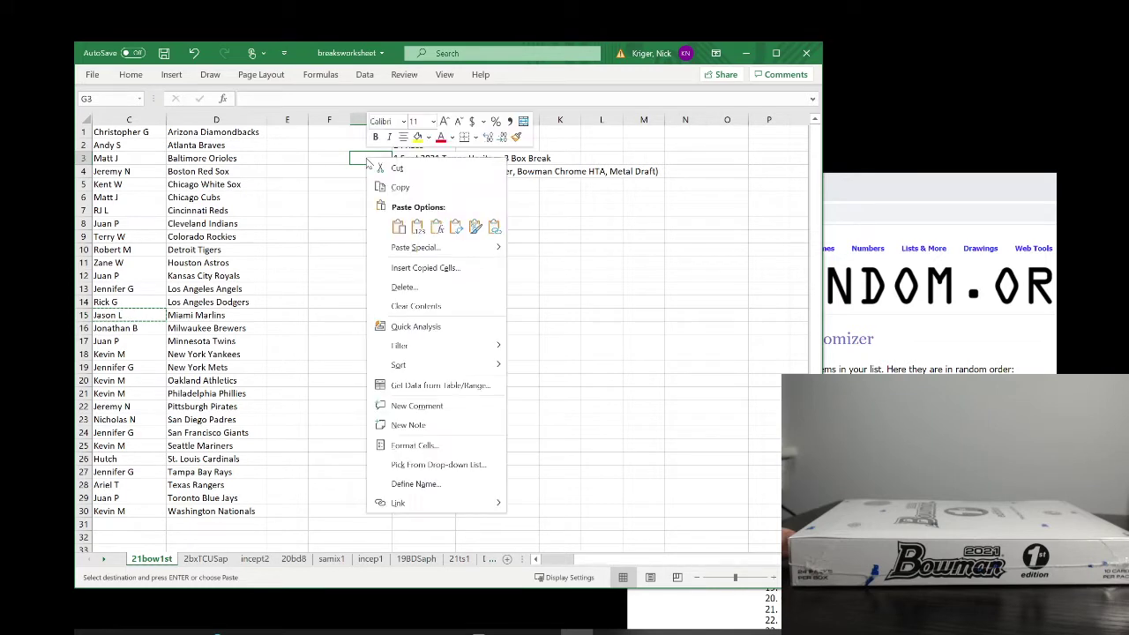
left_click(400, 225)
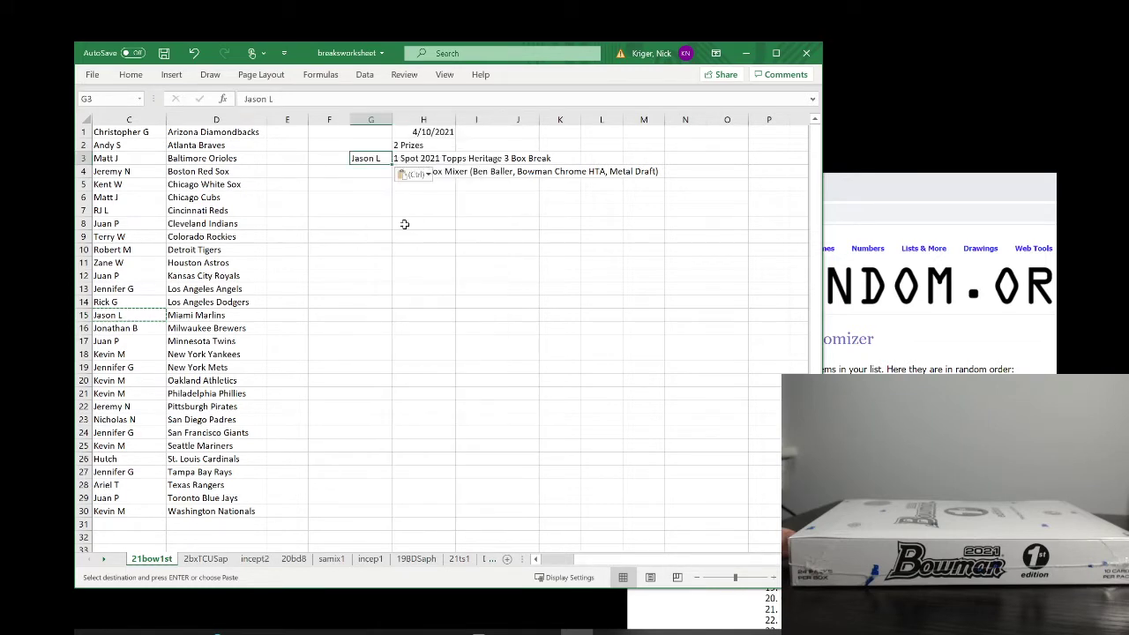
Copy the participant's name beside Chicago Cubs (C6) into G4, next to the 3 Box Mixer prize, and minimize the Chrome window.
key("alt+Tab")
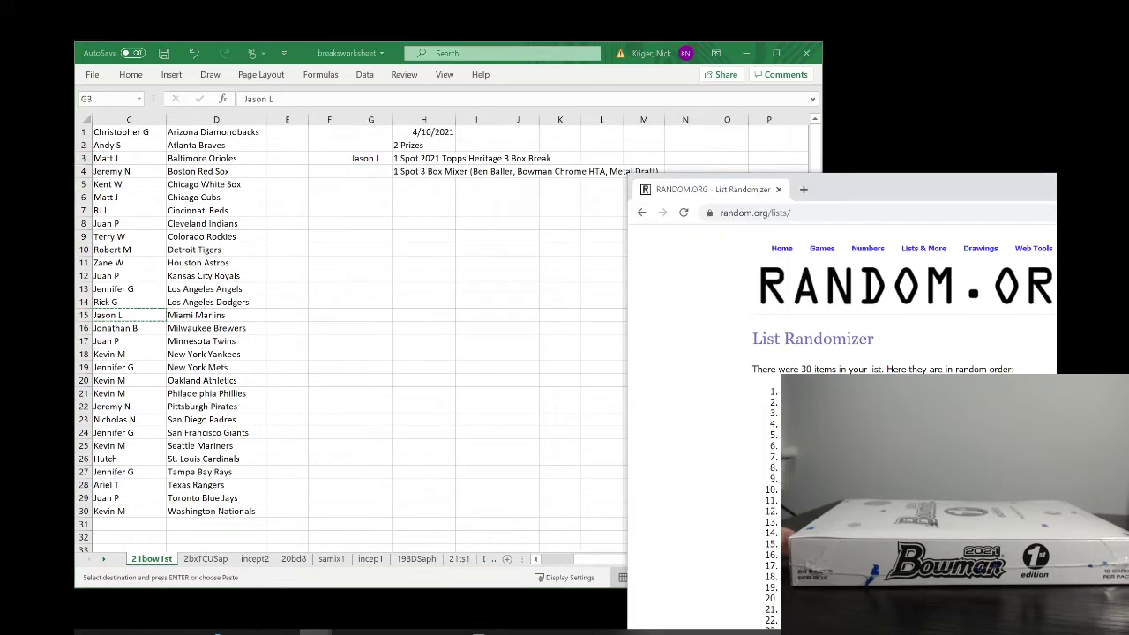
left_click(130, 201)
left_click(128, 197)
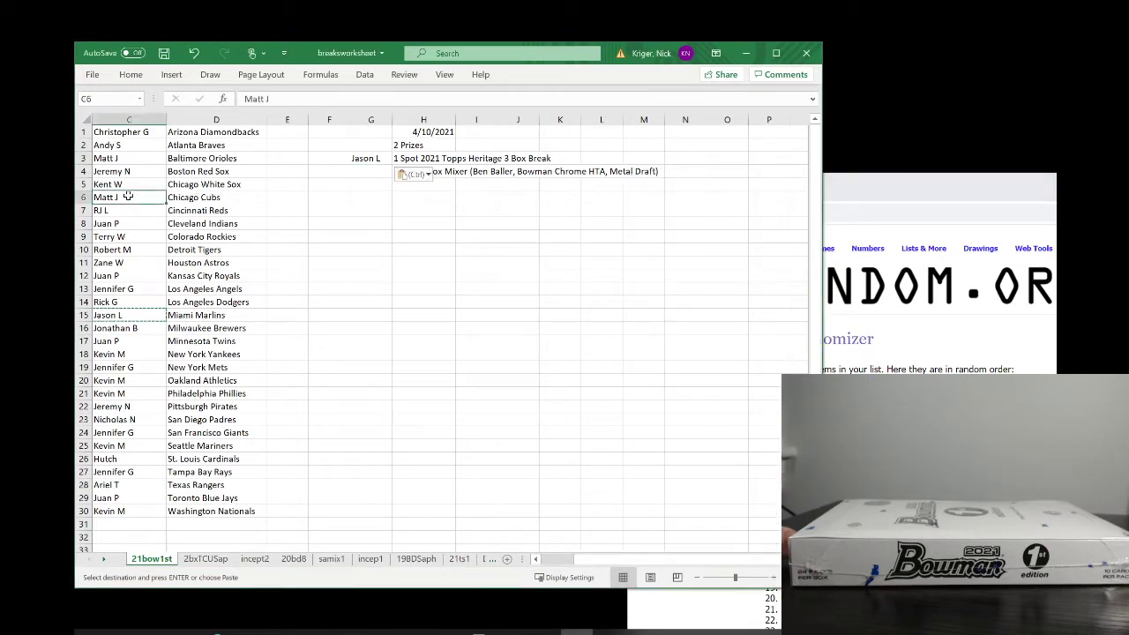
right_click(128, 197)
left_click(165, 222)
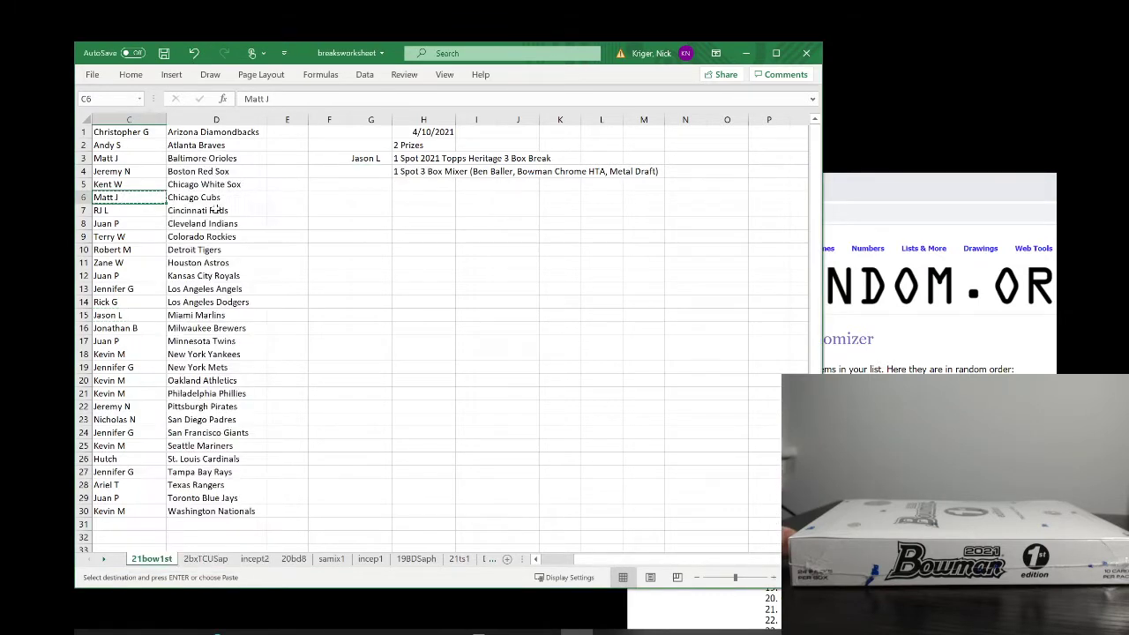
left_click(374, 171)
right_click(373, 173)
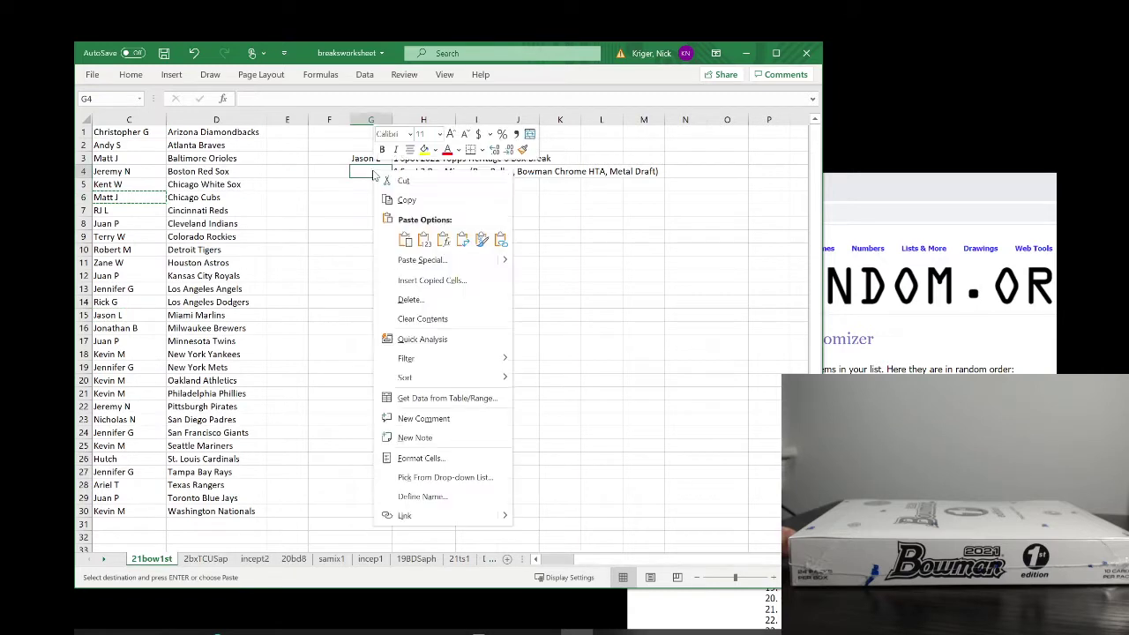
left_click(407, 239)
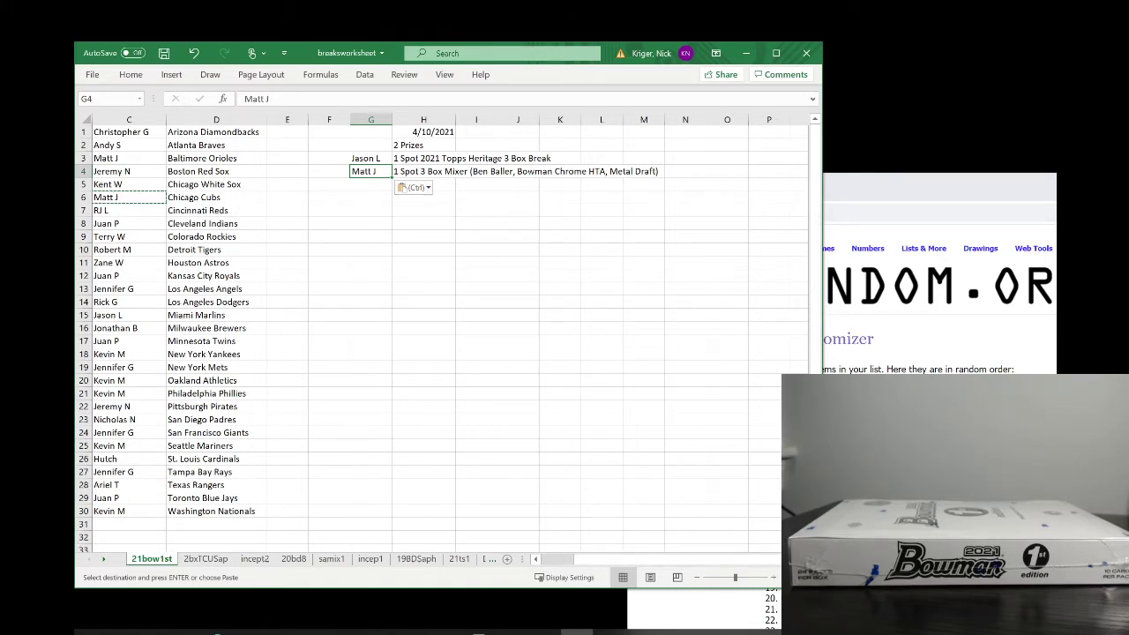
left_click_drag(935, 190, 550, 232)
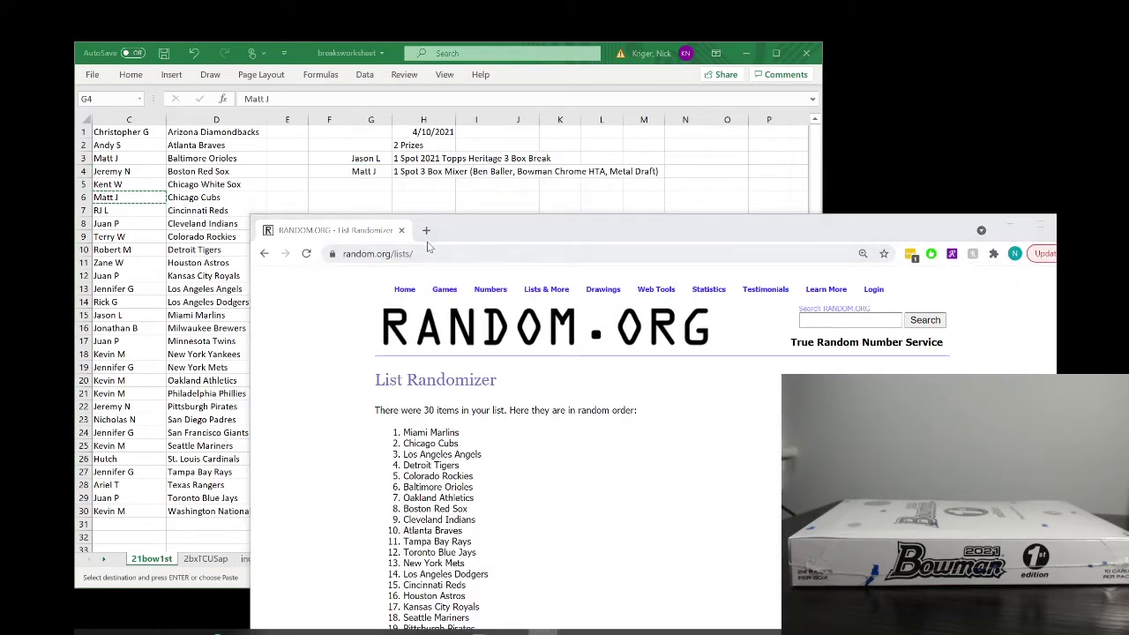
left_click(1009, 222)
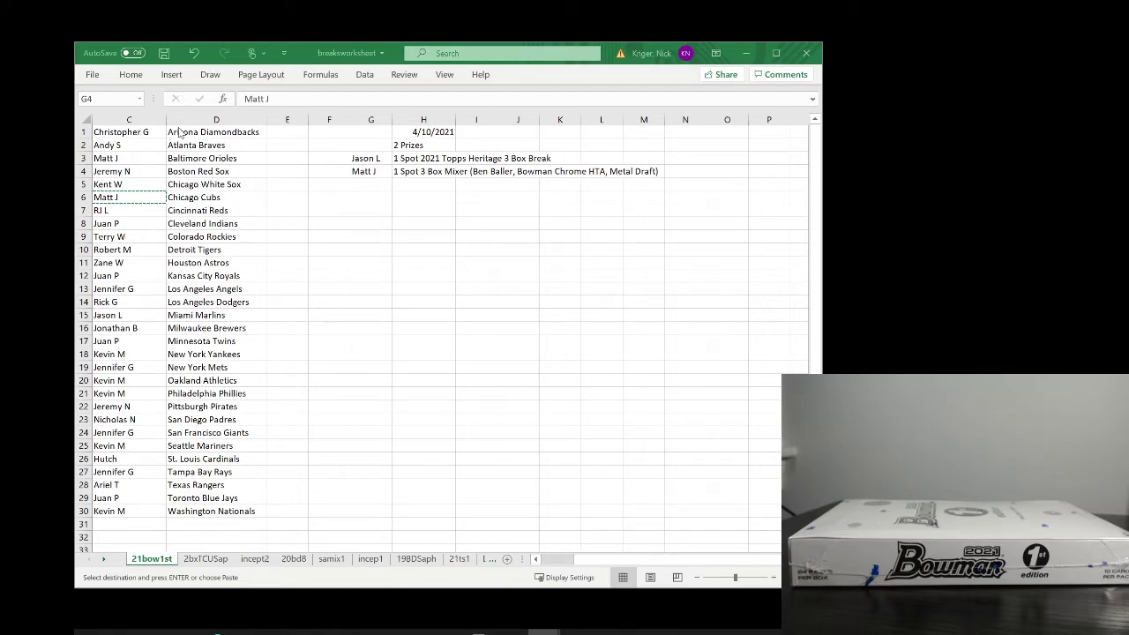
Copy the team names in D1:D30 and switch away from Excel.
key("ctrl+v")
left_click_drag(181, 132, 196, 513)
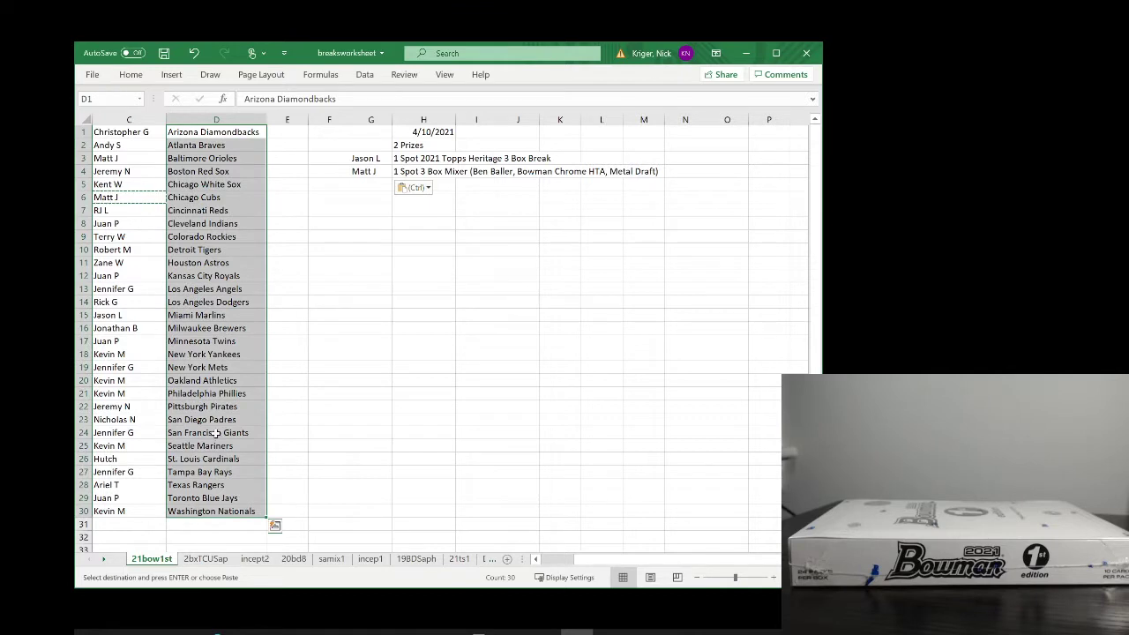
right_click(213, 434)
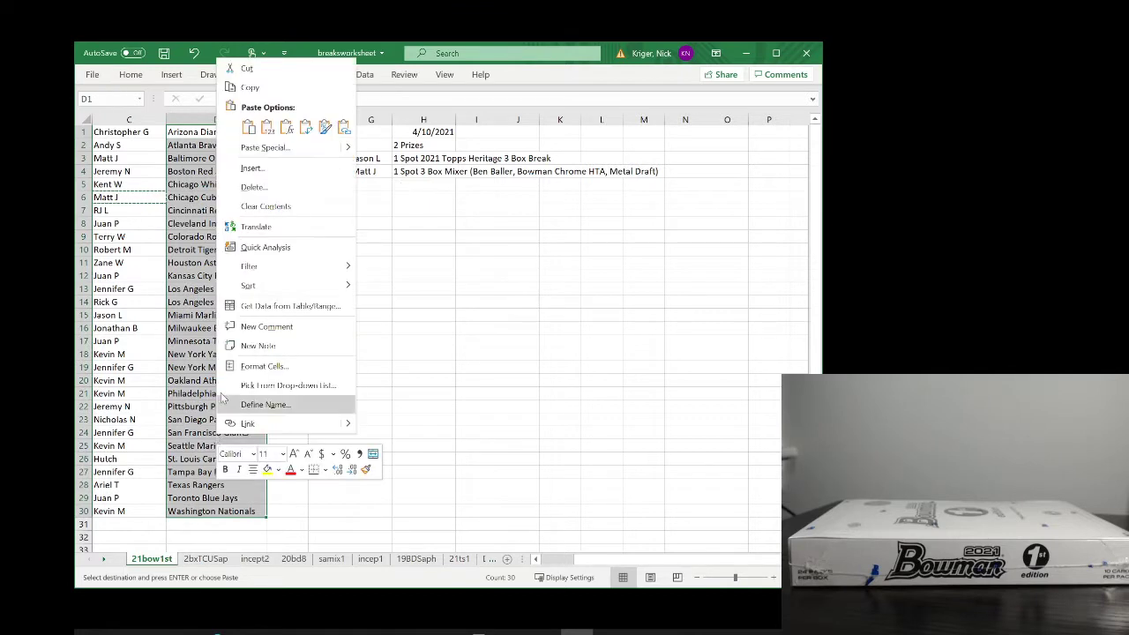
left_click(250, 88)
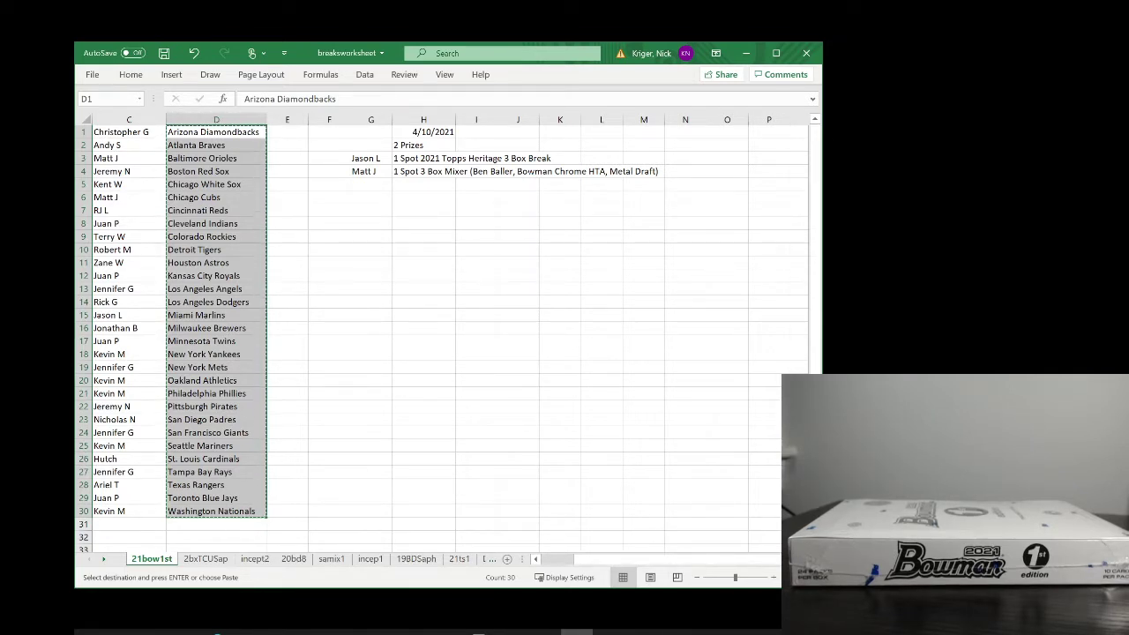
key("alt+Tab")
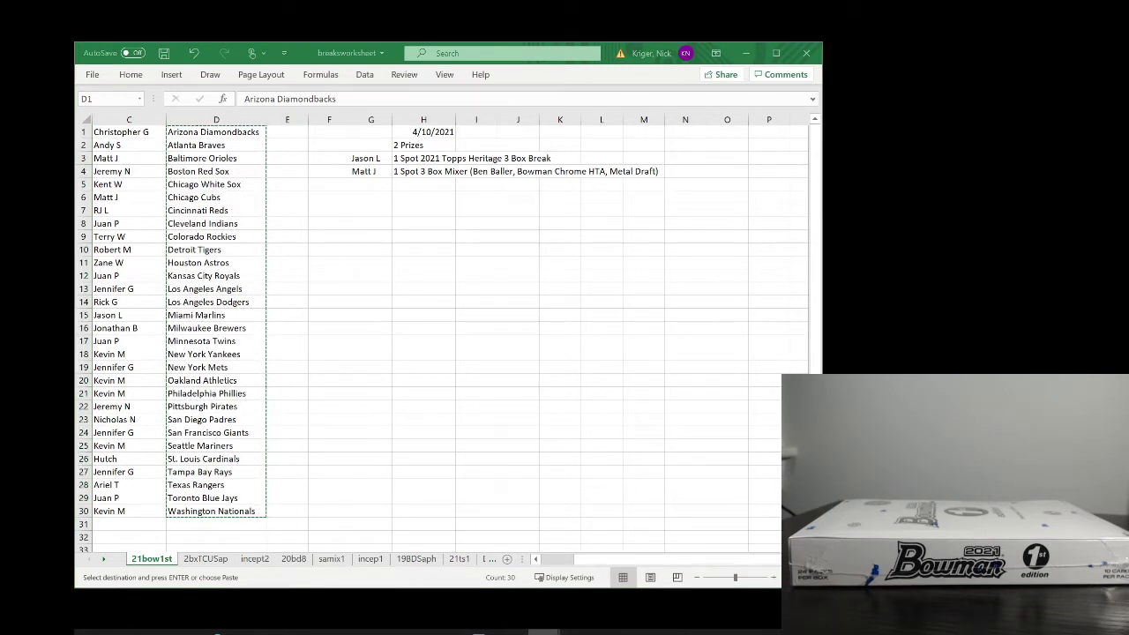